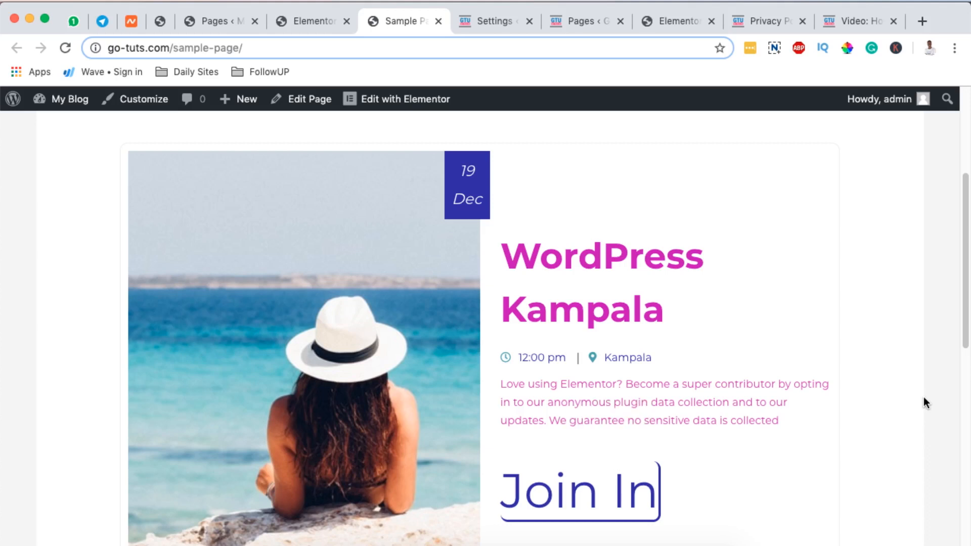
# Examine the event card on the published sample page, including its image, date, title, time, location, description and Join In link
pyautogui.scroll(-3, 923, 398)
pyautogui.scroll(4, 923, 398)
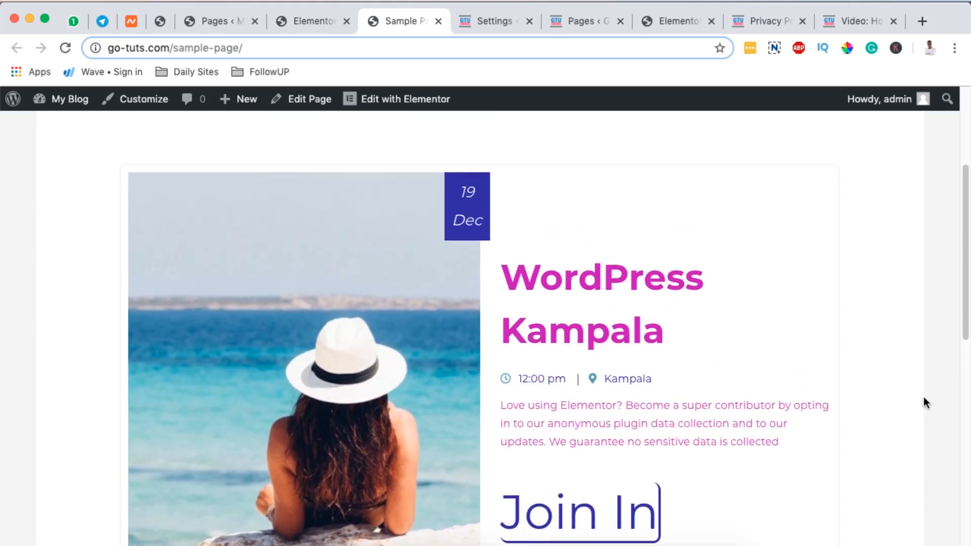
pyautogui.scroll(2, 924, 402)
pyautogui.scroll(-3, 713, 297)
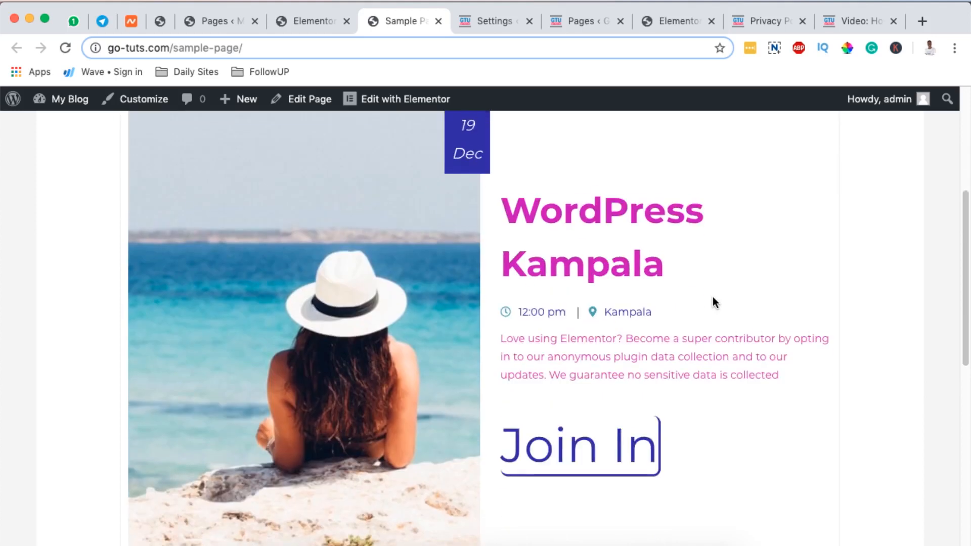
pyautogui.scroll(1, 713, 298)
pyautogui.scroll(1, 585, 244)
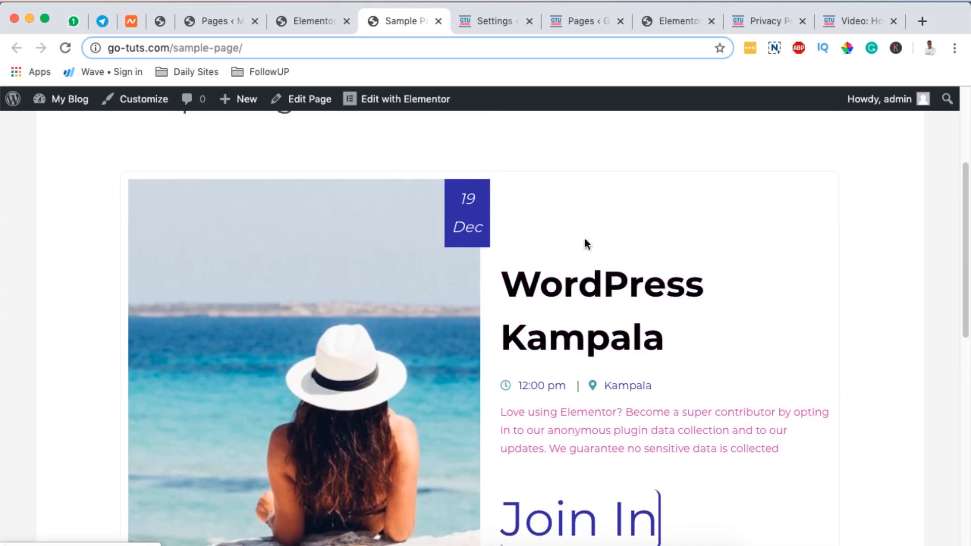
pyautogui.scroll(-2, 351, 334)
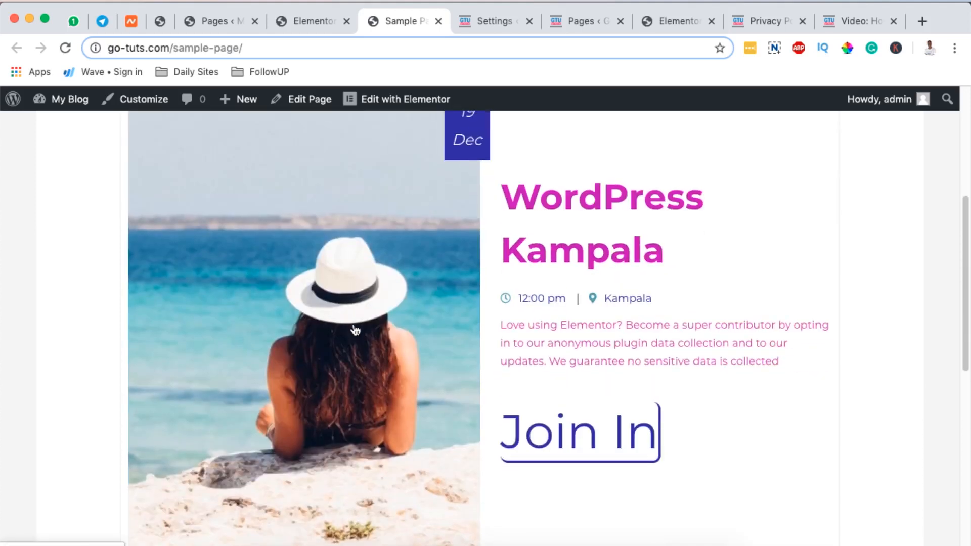
pyautogui.scroll(2, 355, 329)
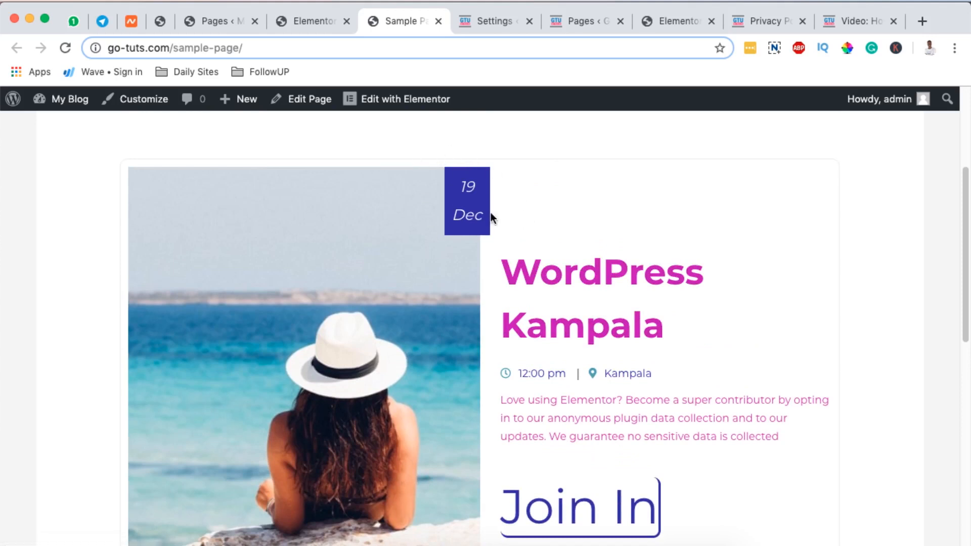
pyautogui.scroll(-2, 723, 276)
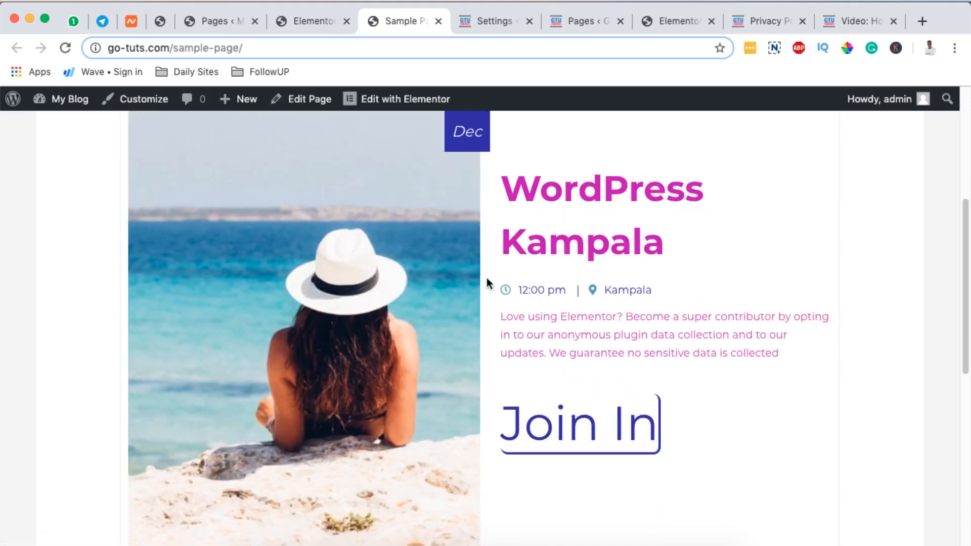
pyautogui.moveTo(498, 317); pyautogui.dragTo(855, 355)
pyautogui.click(731, 407)
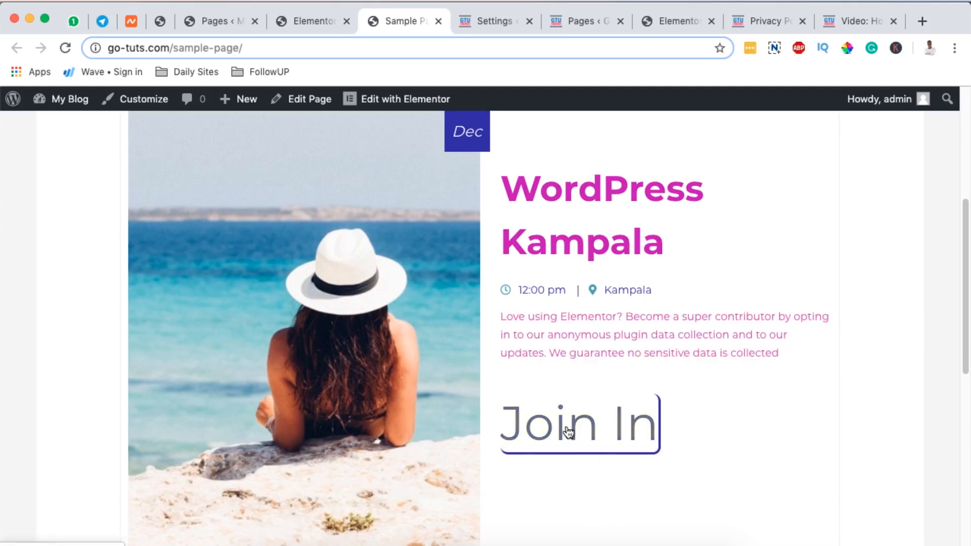
pyautogui.scroll(-4, 568, 432)
pyautogui.scroll(8, 567, 432)
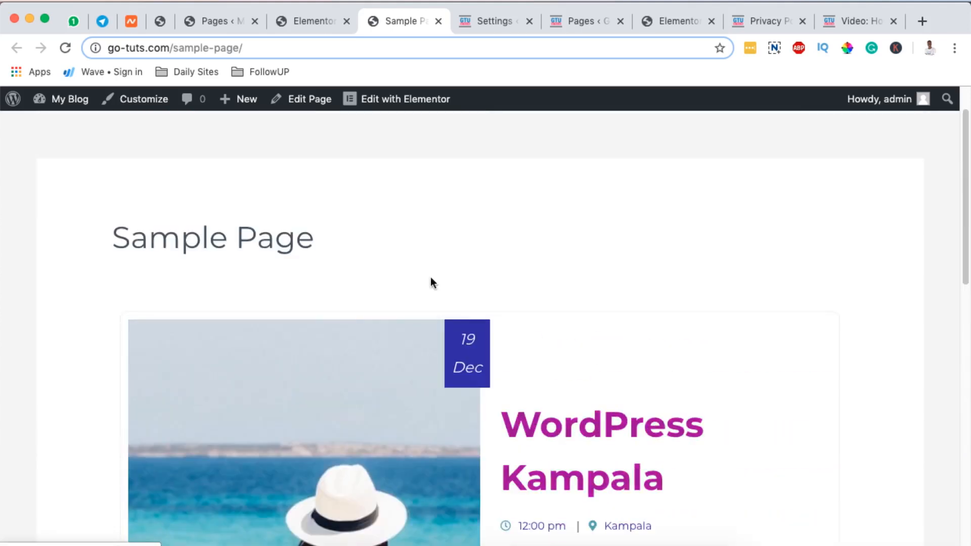
# Search the WordPress plugin directory for "ht mega" in the site's admin area
pyautogui.click(220, 20)
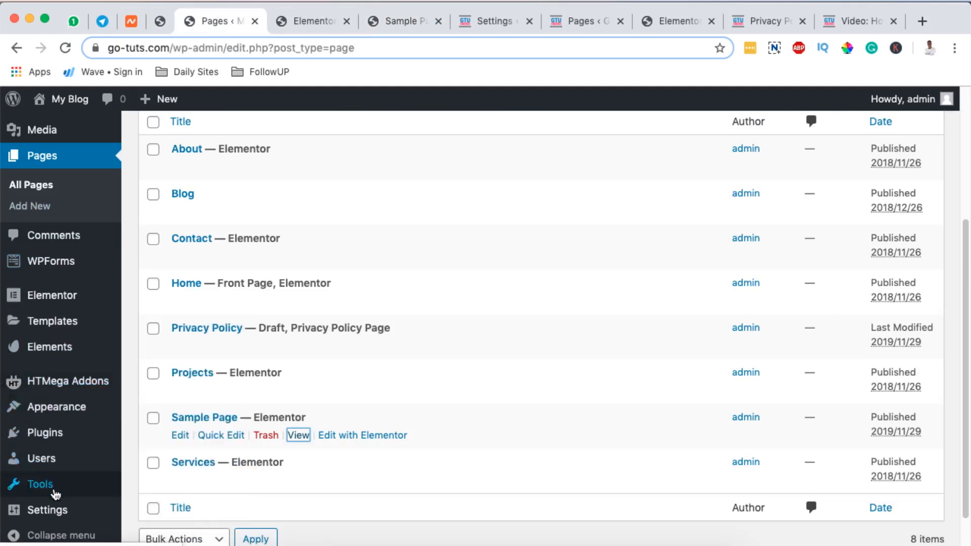
pyautogui.moveTo(51, 430)
pyautogui.click(160, 457)
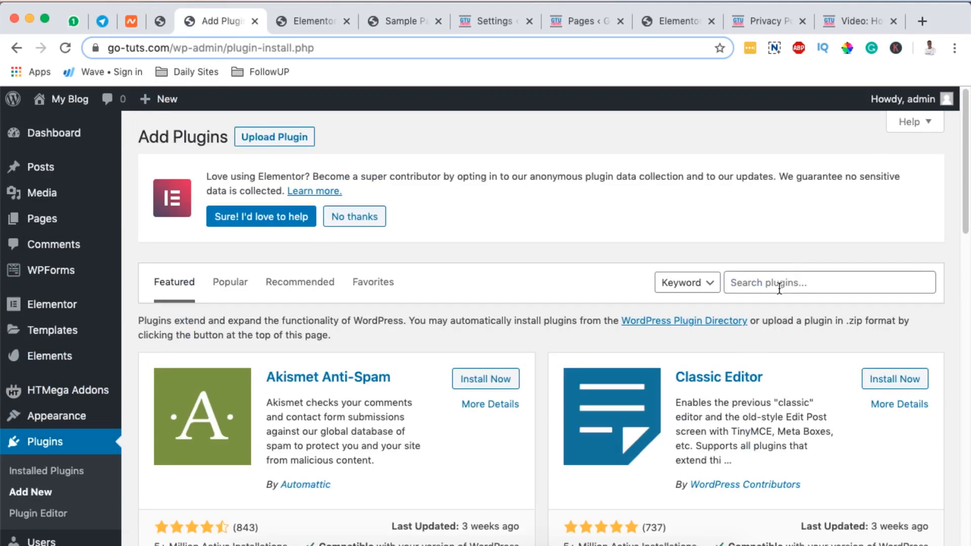
pyautogui.click(788, 282)
pyautogui.write('ht mega')
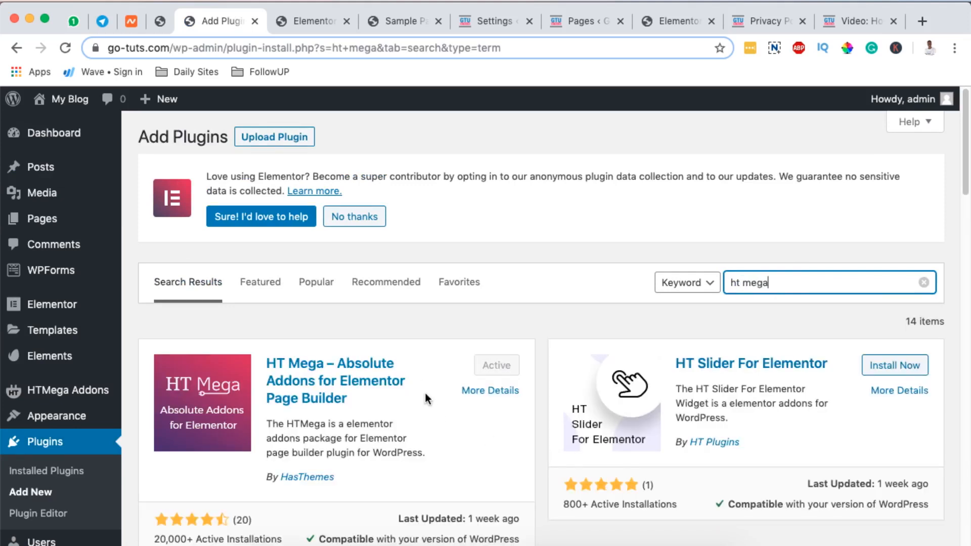
pyautogui.scroll(-1, 426, 393)
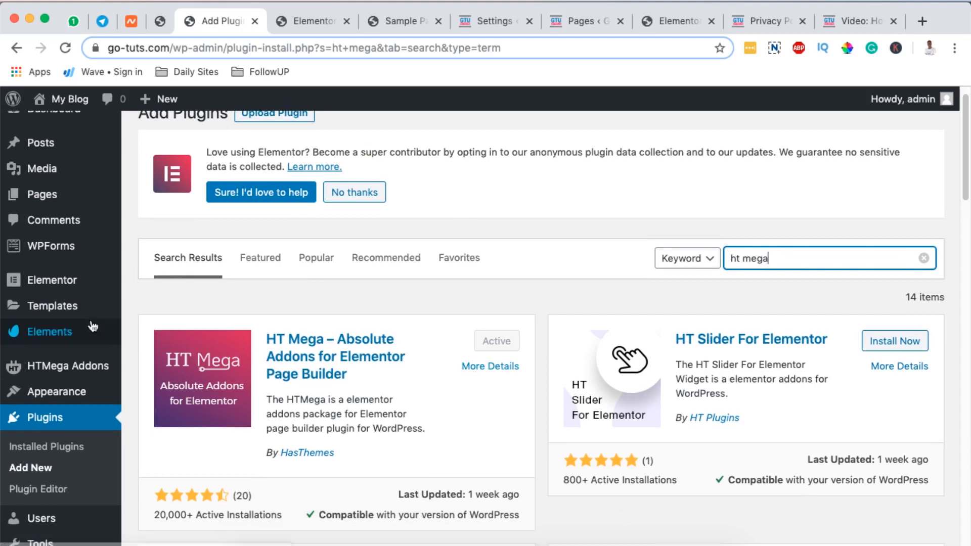
# Review the full list of element toggles in the HTMega Addons settings, including Custom Event
pyautogui.moveTo(23, 369)
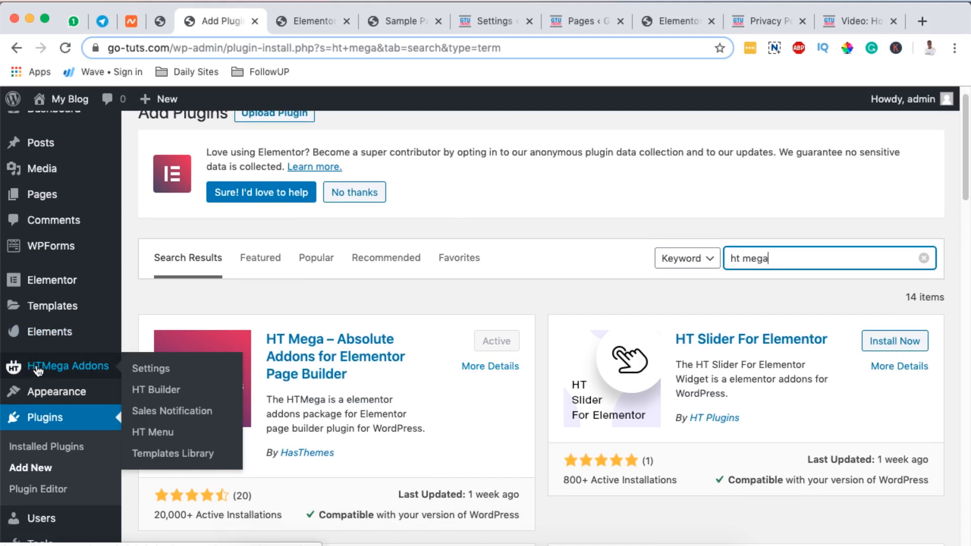
pyautogui.click(38, 371)
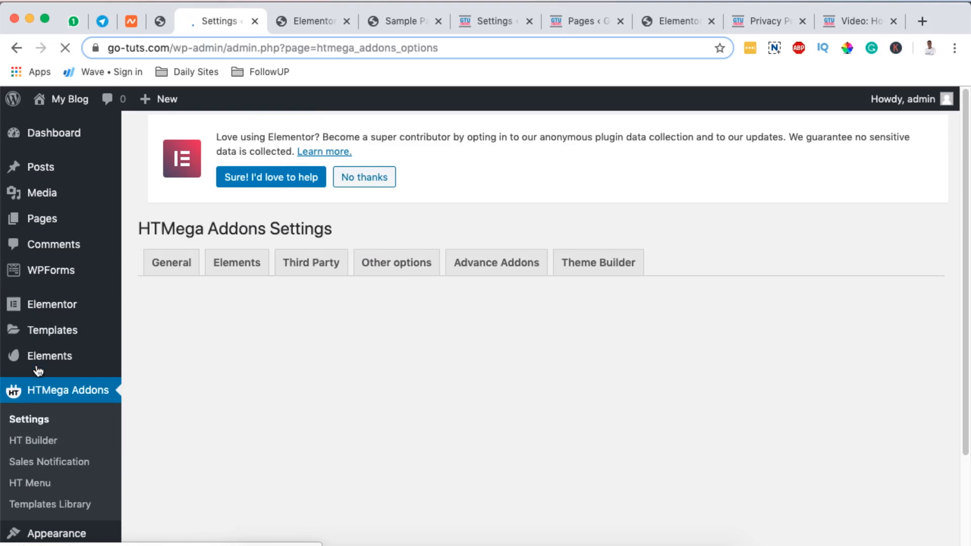
pyautogui.scroll(-5, 287, 388)
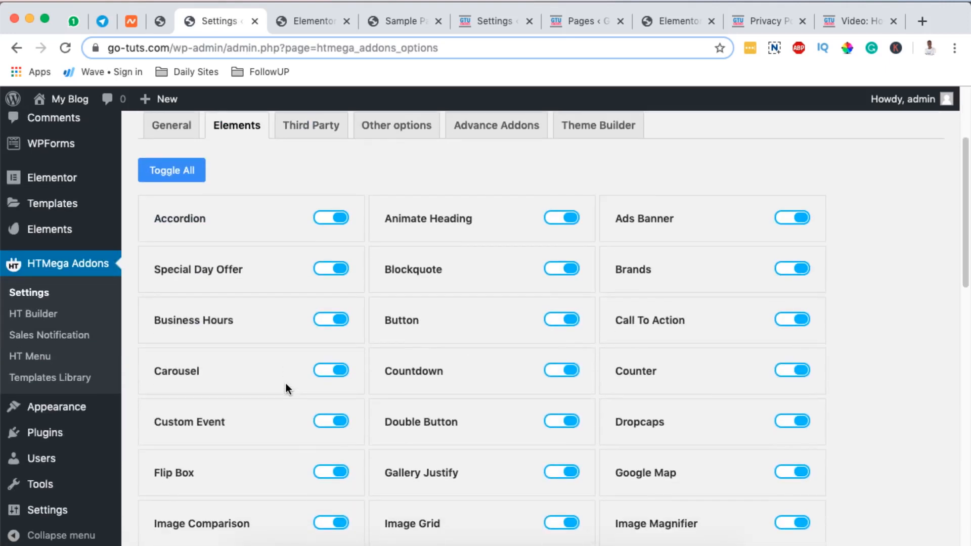
pyautogui.scroll(-15, 286, 389)
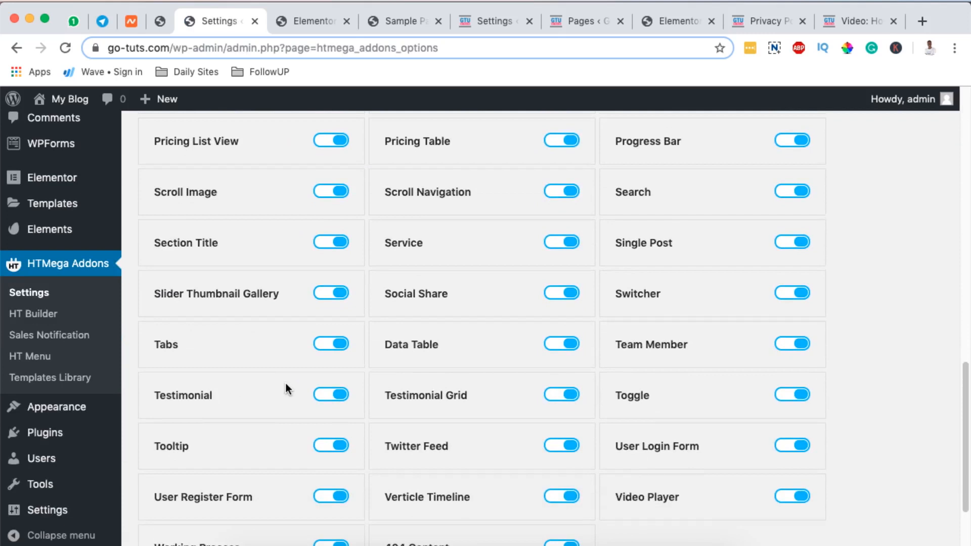
pyautogui.scroll(-3, 286, 388)
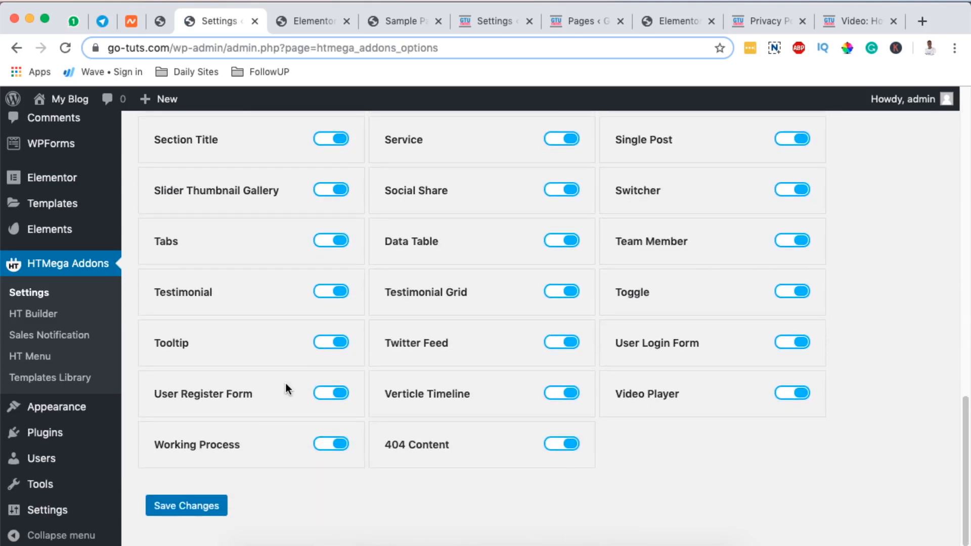
pyautogui.scroll(18, 286, 388)
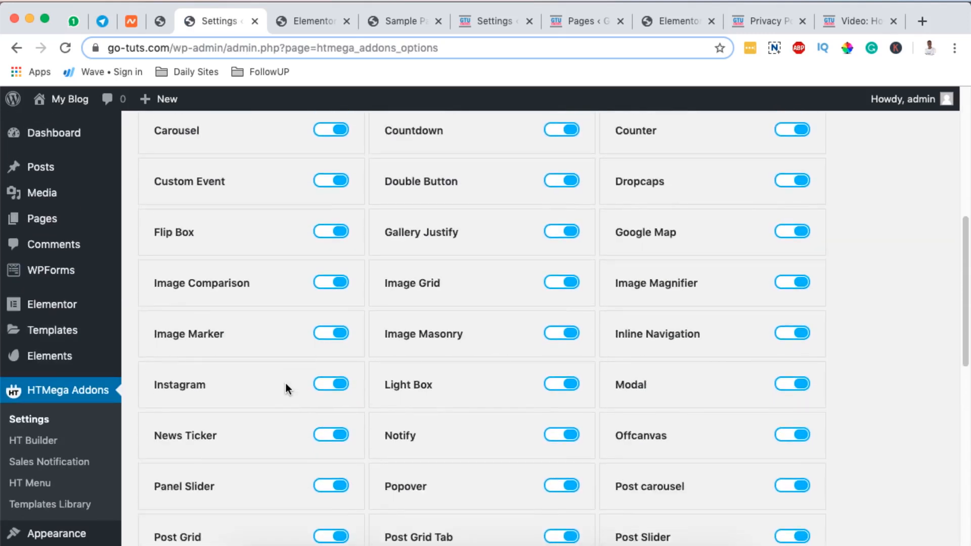
pyautogui.scroll(1, 286, 388)
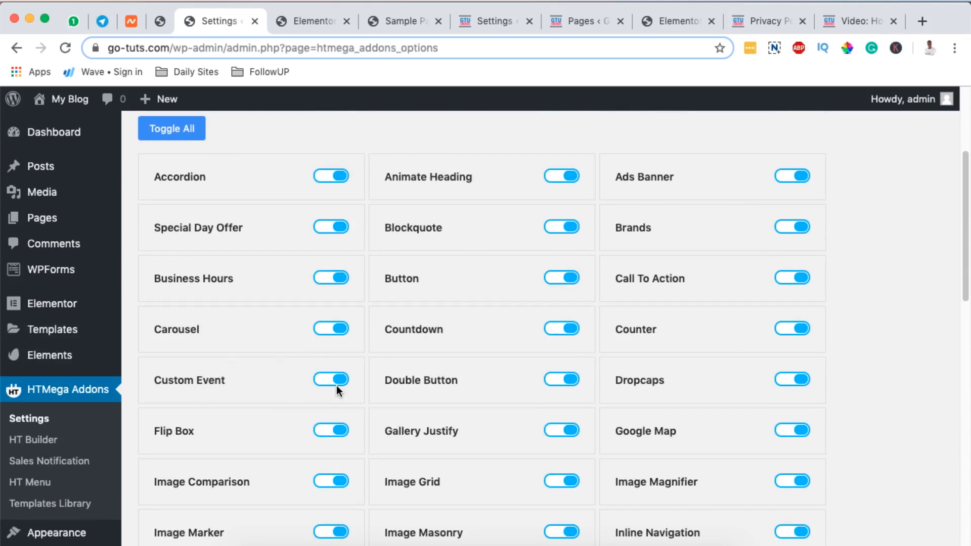
pyautogui.scroll(4, 50, 354)
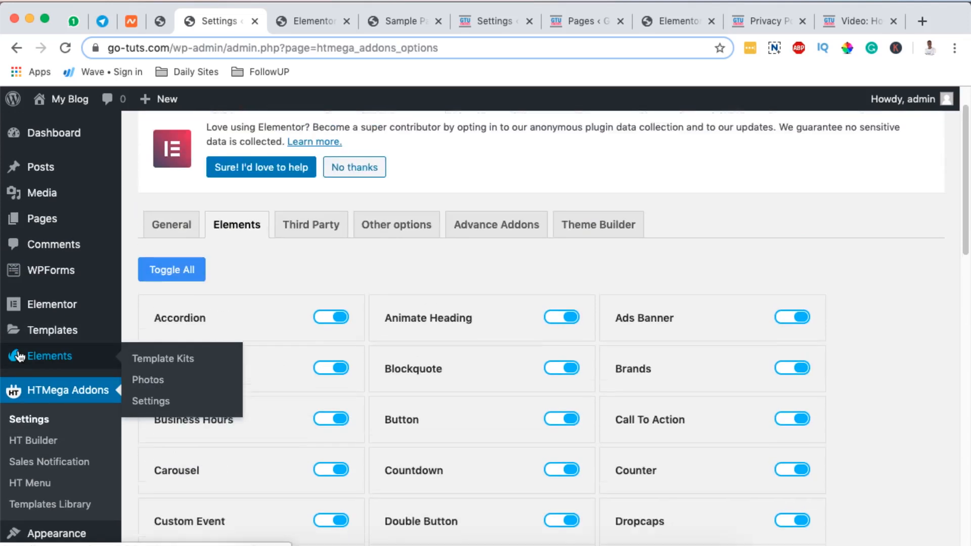
pyautogui.moveTo(71, 219)
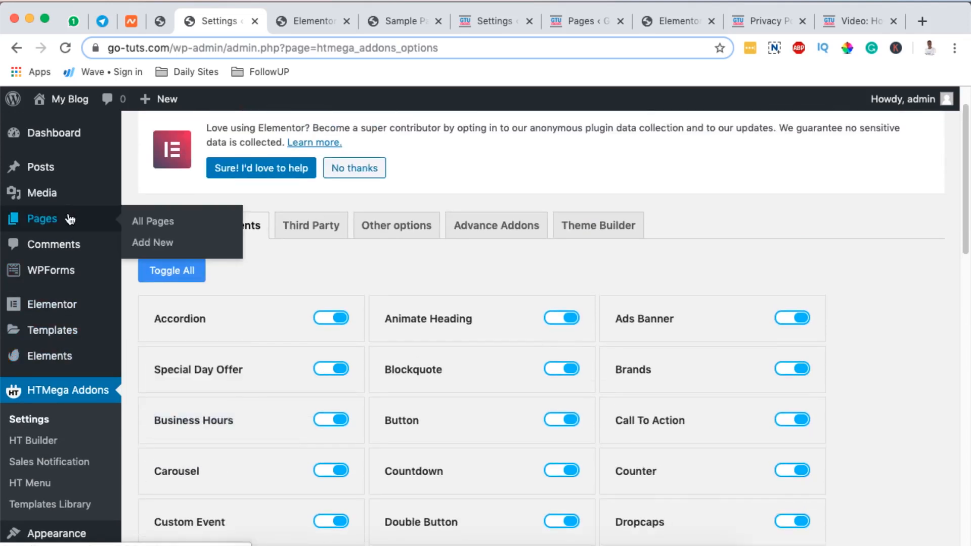
# In the Elementor editor for Sample Page, add an empty section above the existing event section
pyautogui.click(300, 27)
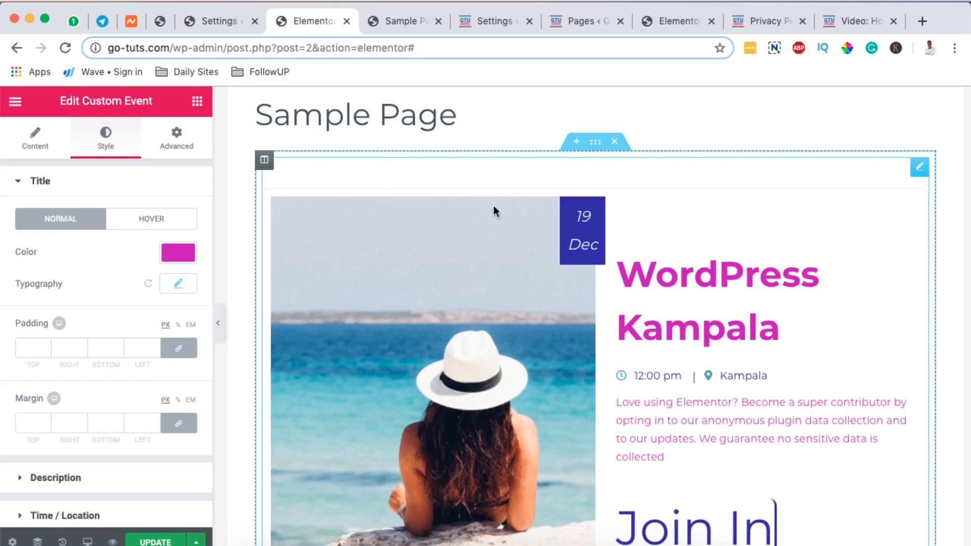
pyautogui.scroll(-5, 560, 303)
pyautogui.scroll(5, 560, 303)
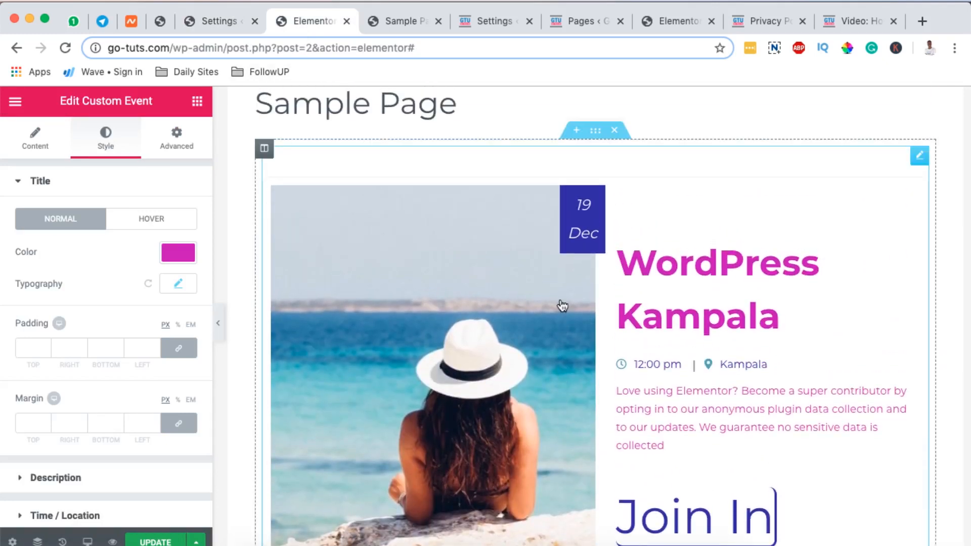
pyautogui.scroll(2, 560, 305)
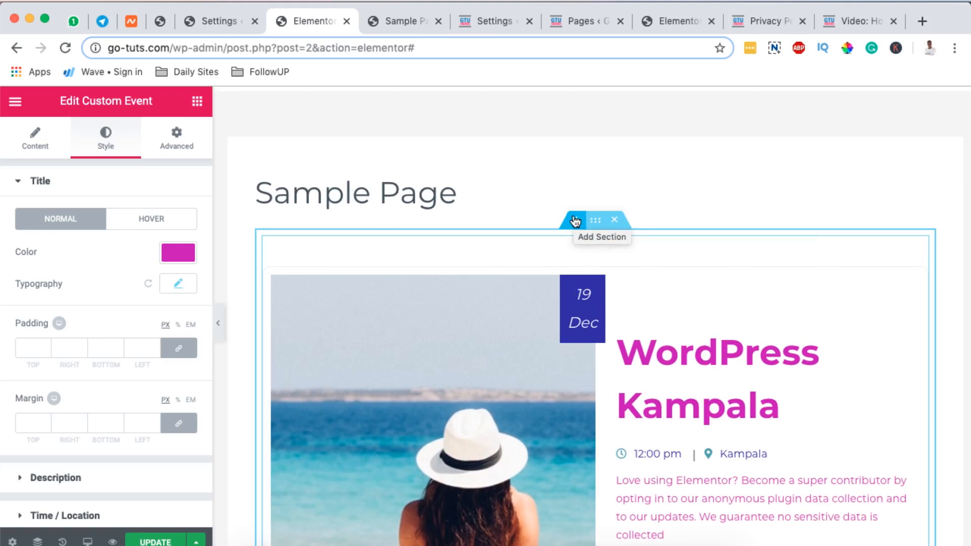
pyautogui.scroll(-3, 628, 331)
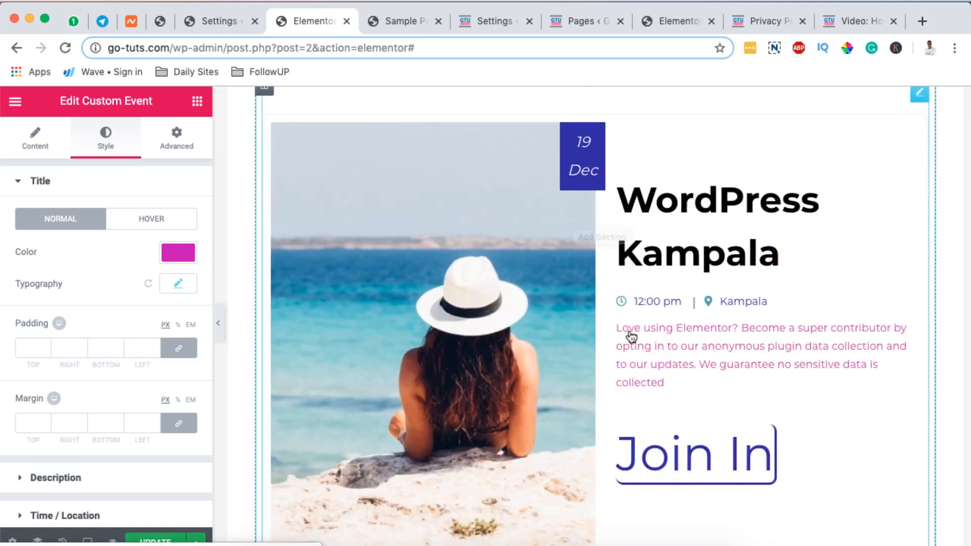
pyautogui.scroll(3, 628, 334)
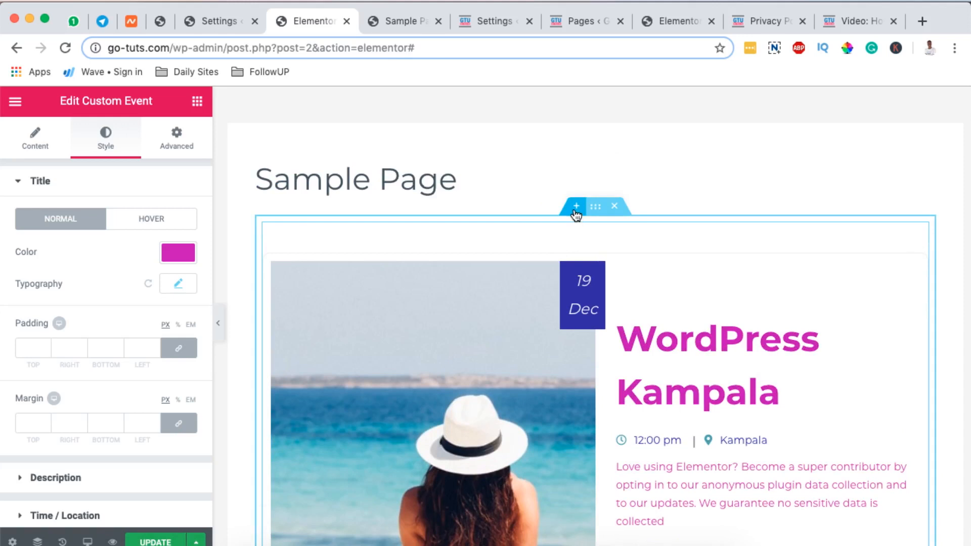
pyautogui.click(575, 210)
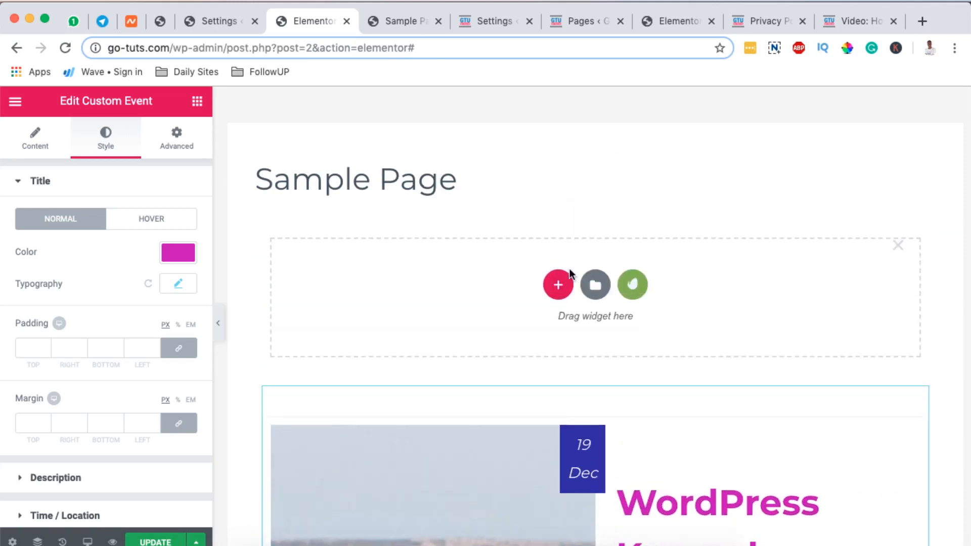
# Search the widgets for "cus" and place the HT Custom Event widget in the empty section
pyautogui.click(197, 102)
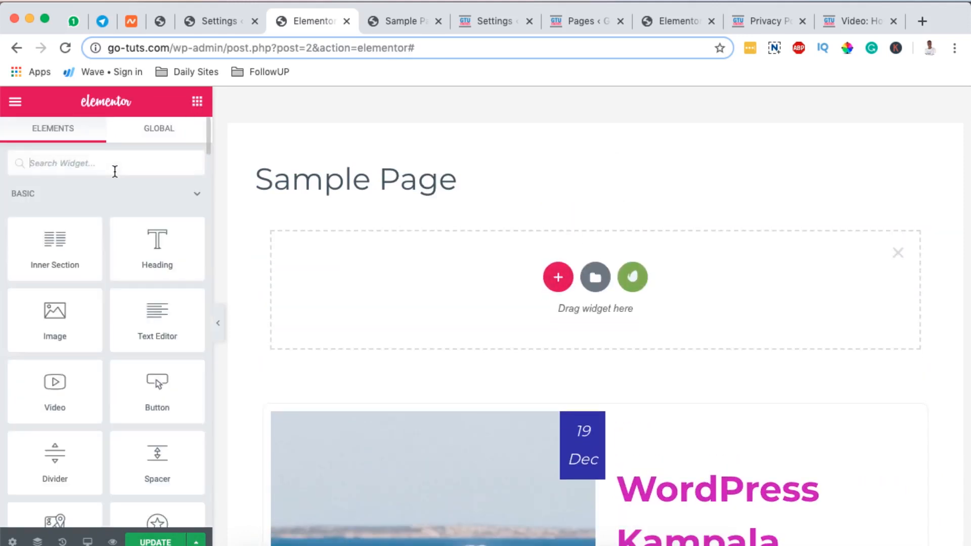
pyautogui.write('cus')
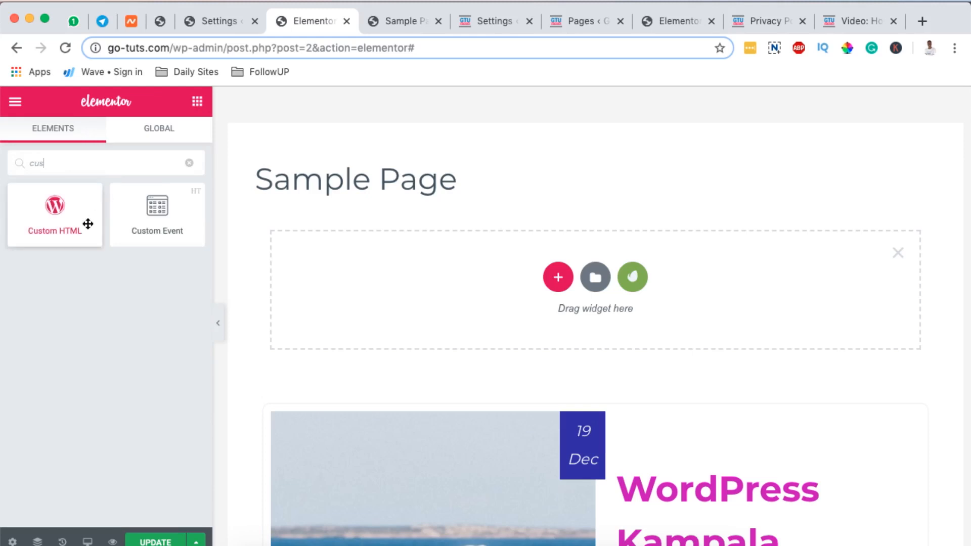
pyautogui.moveTo(203, 199); pyautogui.dragTo(562, 287)
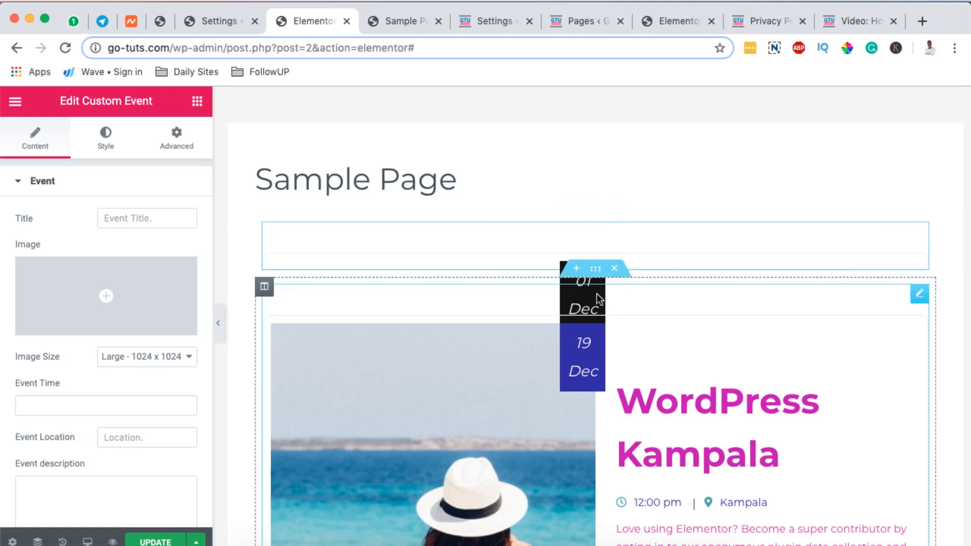
# Set the new section's top and bottom margins to 100 px
pyautogui.click(595, 268)
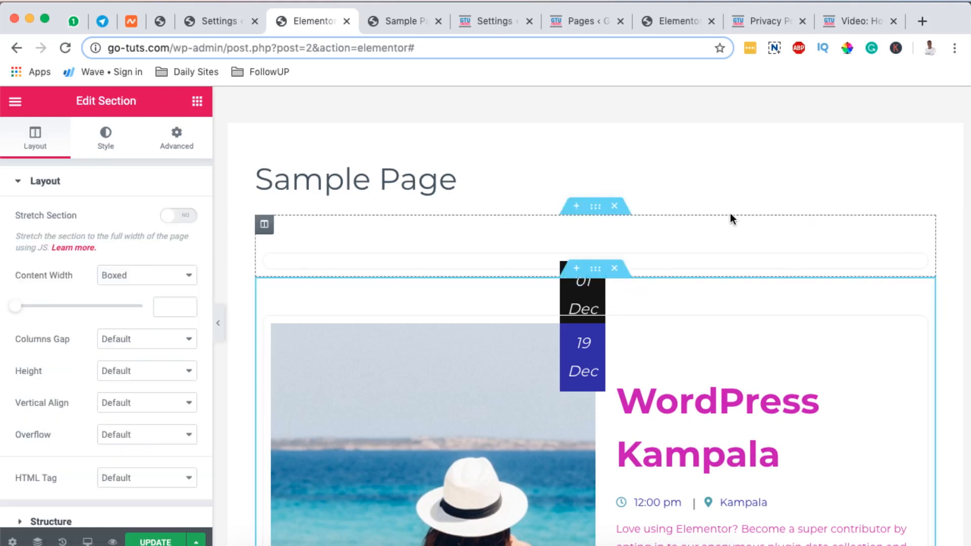
pyautogui.click(595, 206)
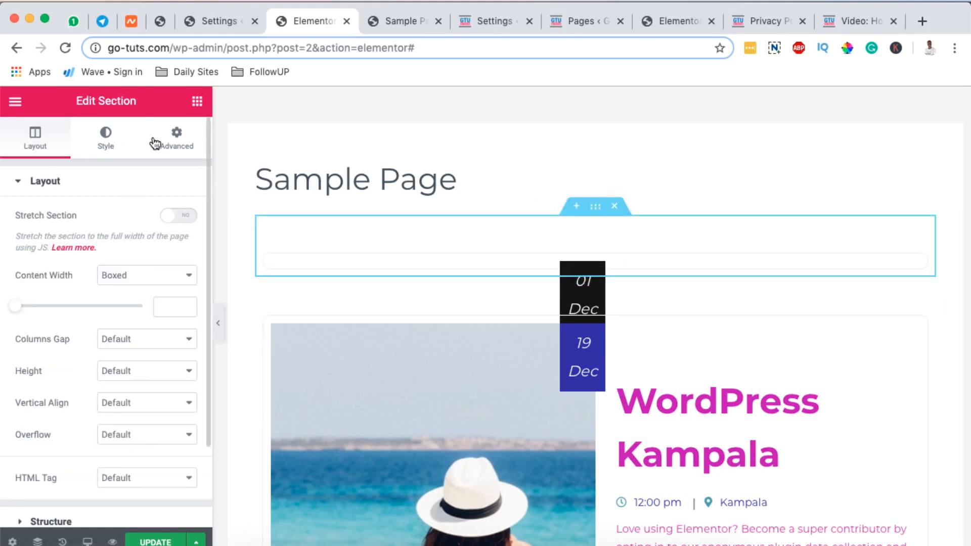
pyautogui.click(176, 137)
pyautogui.click(32, 239)
pyautogui.write('100')
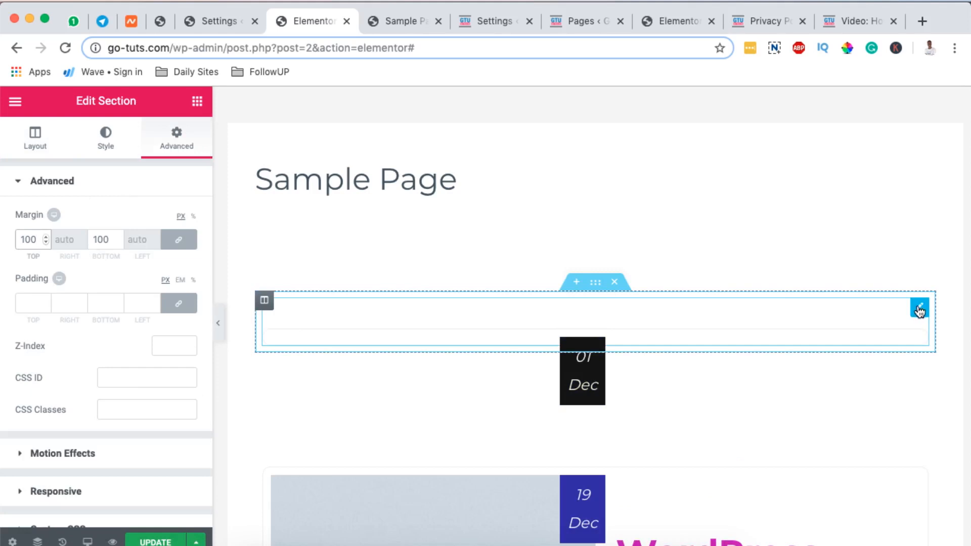
# Open the new Custom Event widget's settings, set the event title to "WordPress Kampala" and the image size to Full
pyautogui.click(919, 307)
pyautogui.scroll(-3, 523, 506)
pyautogui.scroll(-3, 484, 487)
pyautogui.scroll(7, 484, 487)
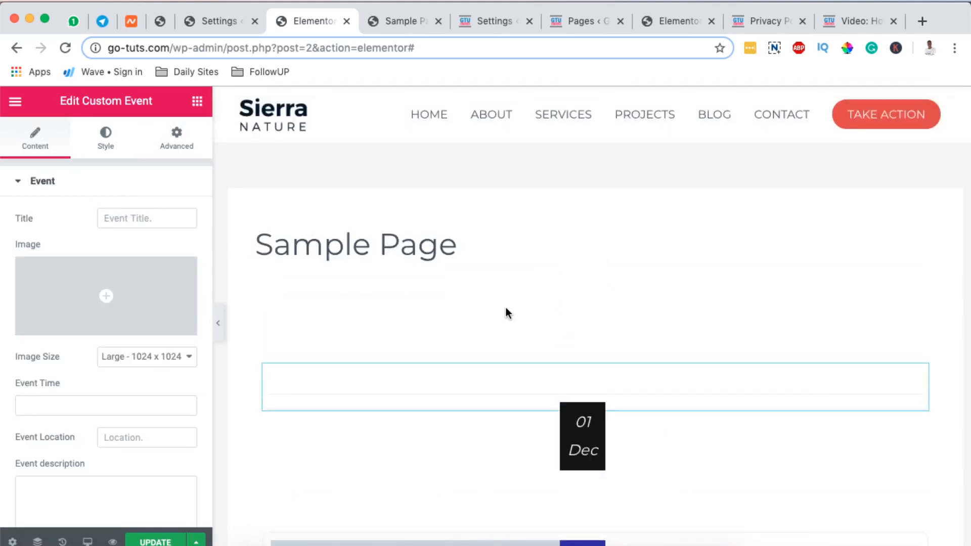
pyautogui.click(130, 216)
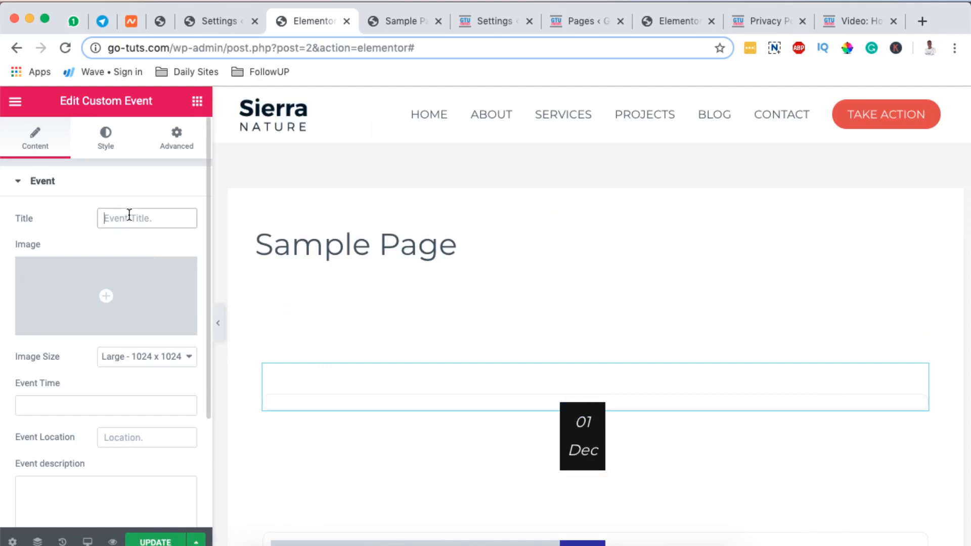
pyautogui.write('Wordpres')
pyautogui.doubleClick(150, 220)
pyautogui.write('Wo')
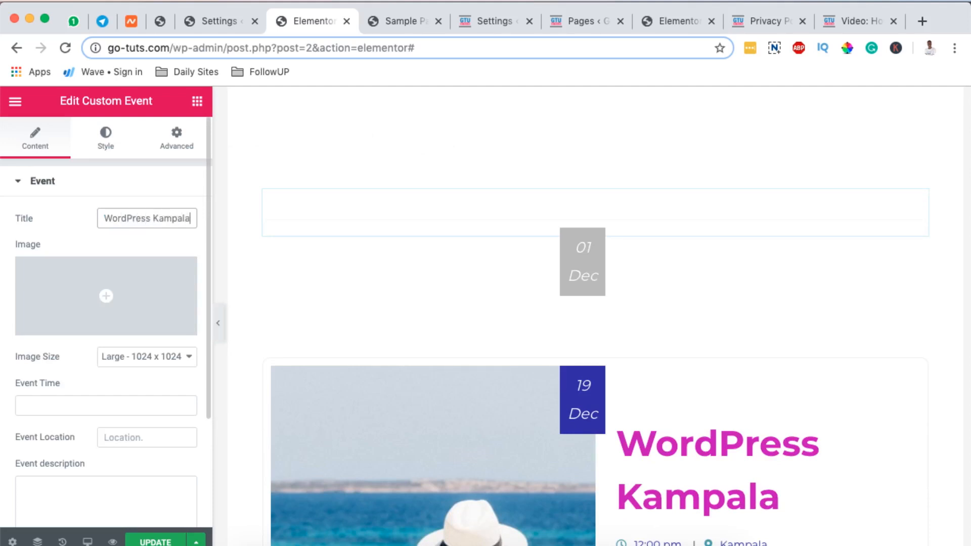
pyautogui.click(121, 356)
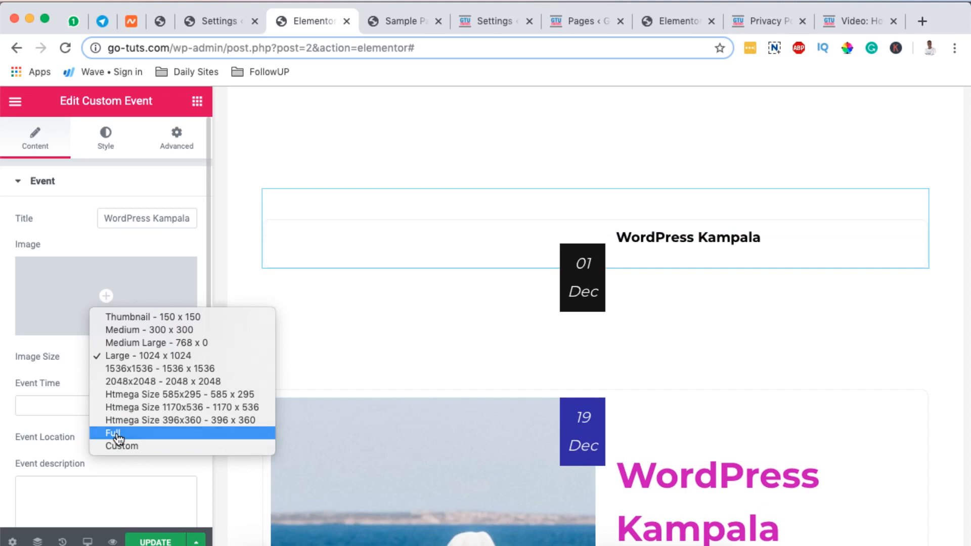
pyautogui.click(117, 438)
# Insert single02-free-img.jpg, the hiker with a black backpack, from the media library as the event image
pyautogui.click(113, 291)
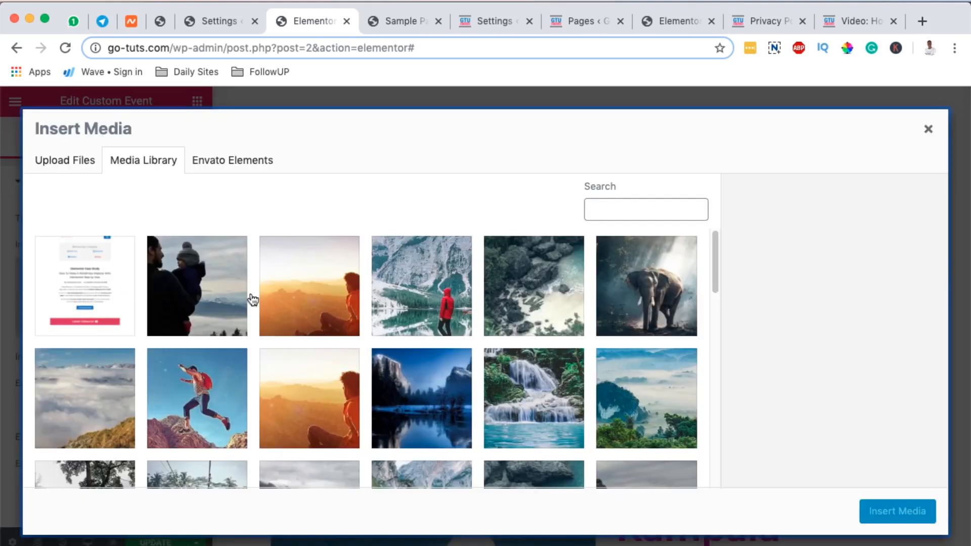
pyautogui.scroll(-3, 299, 319)
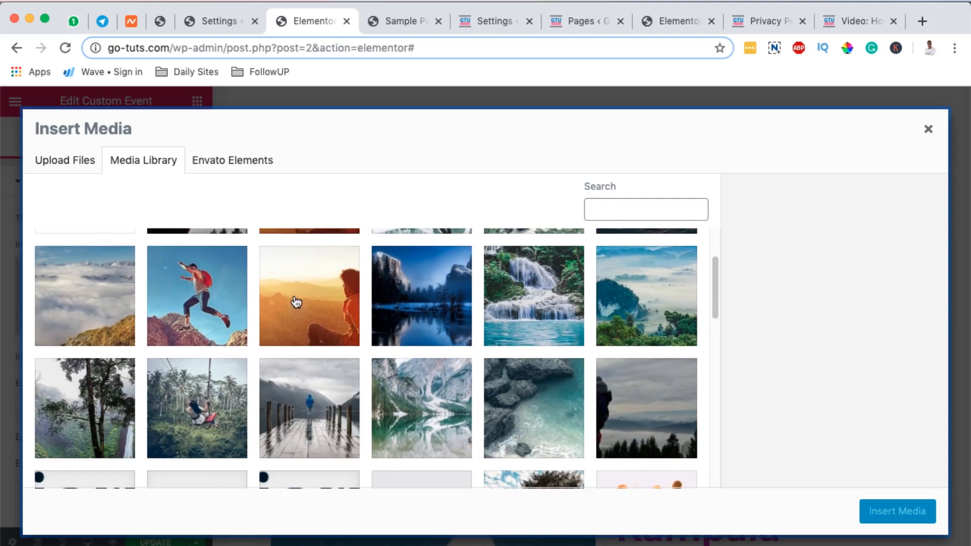
pyautogui.scroll(-5, 296, 302)
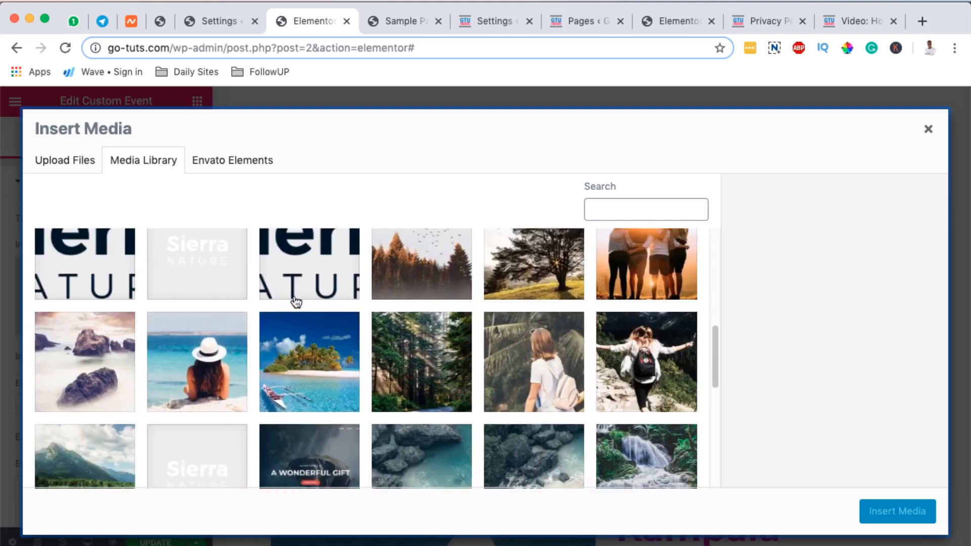
pyautogui.scroll(-2, 297, 302)
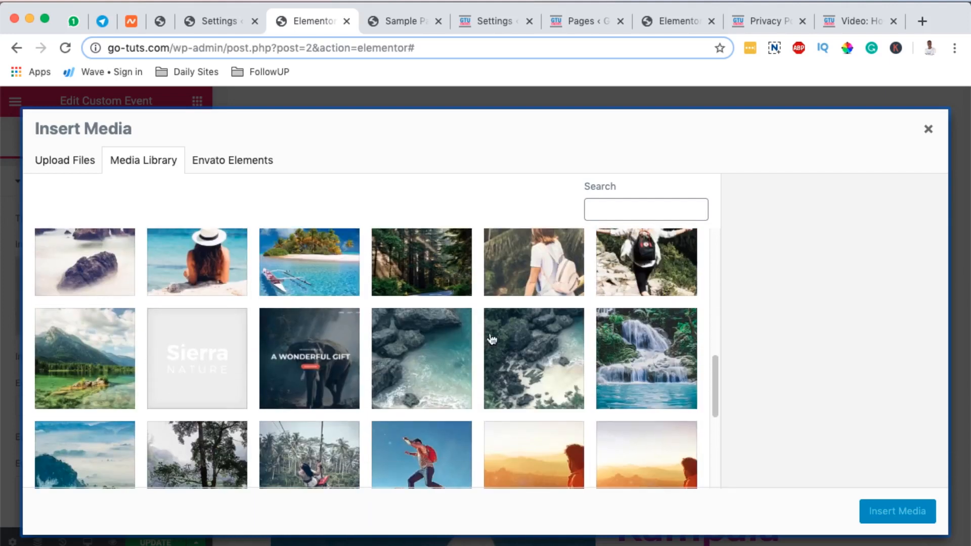
pyautogui.scroll(2, 490, 339)
pyautogui.click(632, 323)
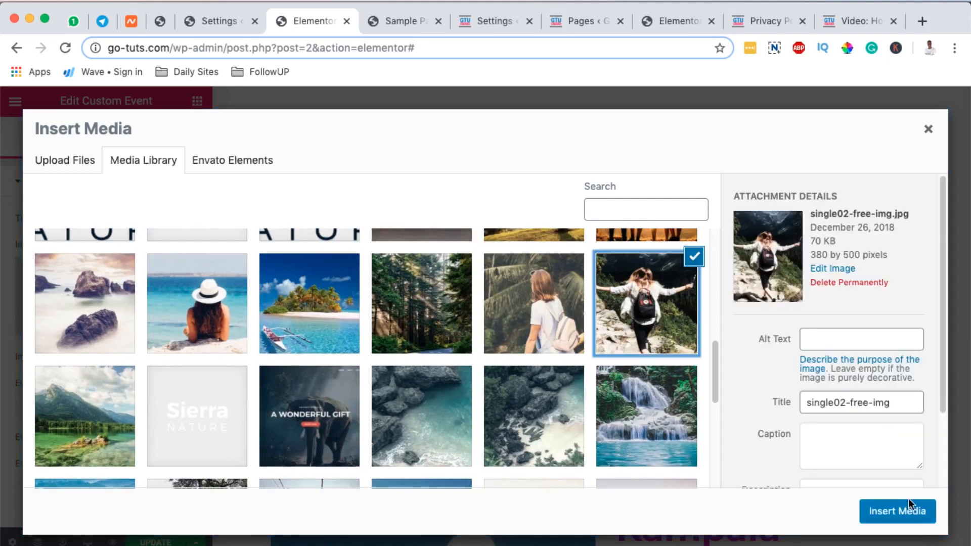
pyautogui.click(910, 510)
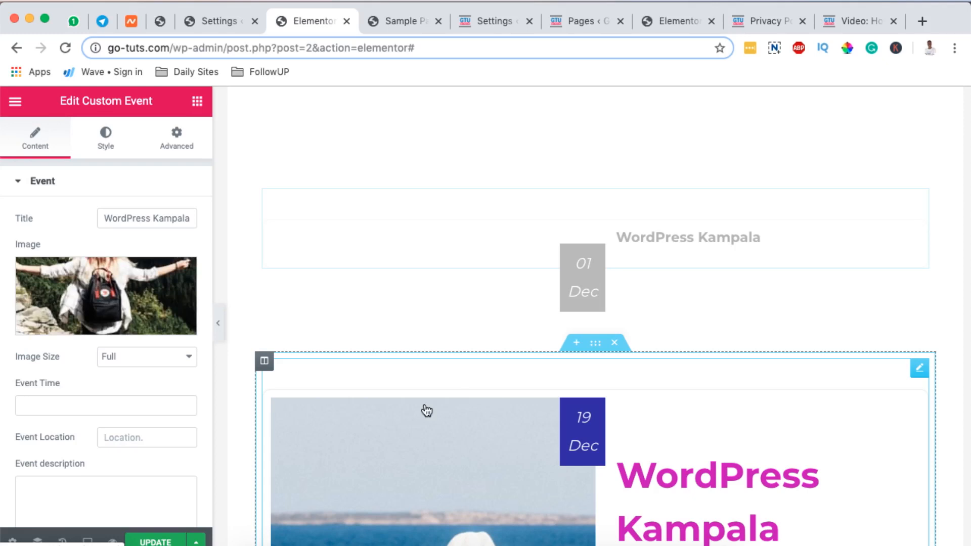
pyautogui.scroll(-7, 699, 297)
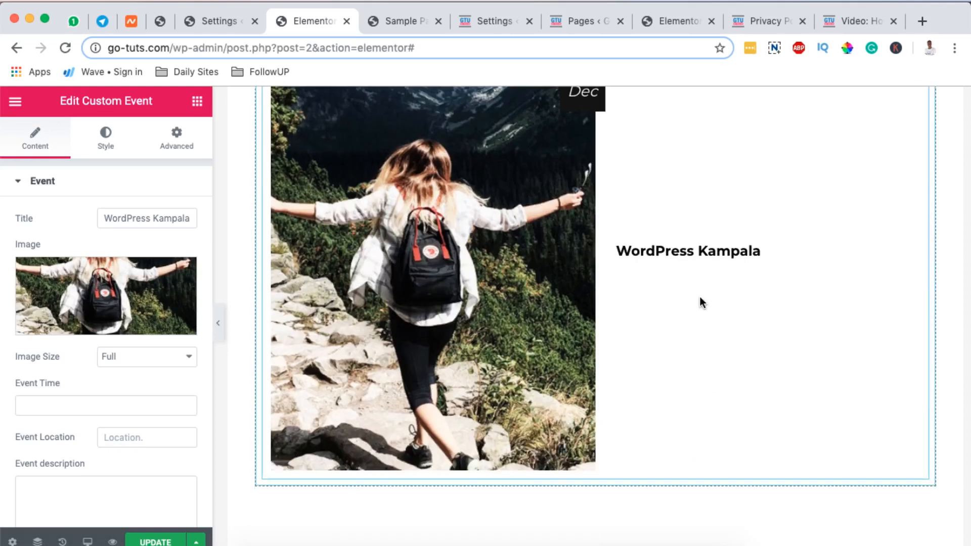
pyautogui.scroll(-3, 699, 297)
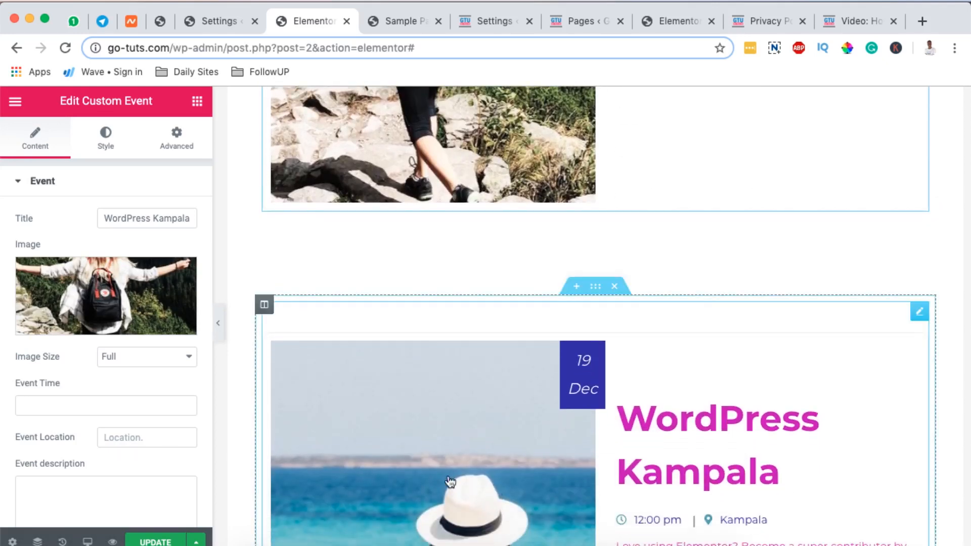
# Replace the event image with single04-free-img.jpg, the woman in a white hat by the sea
pyautogui.click(177, 277)
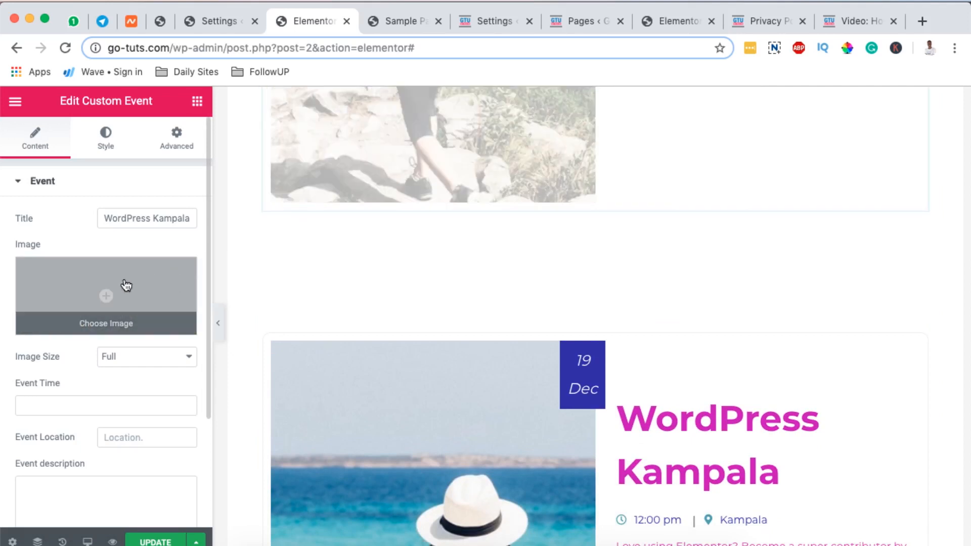
pyautogui.click(104, 292)
pyautogui.click(206, 306)
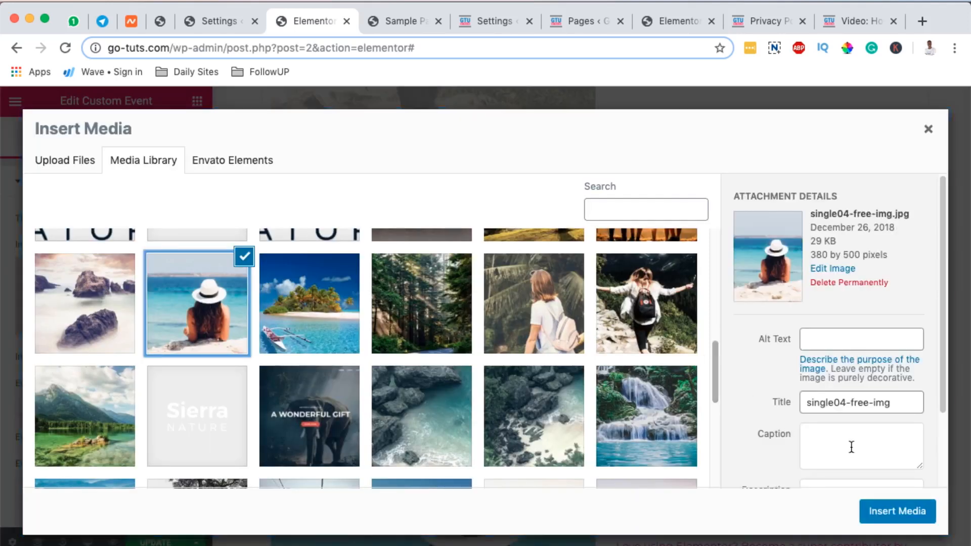
pyautogui.click(892, 512)
pyautogui.scroll(6, 634, 308)
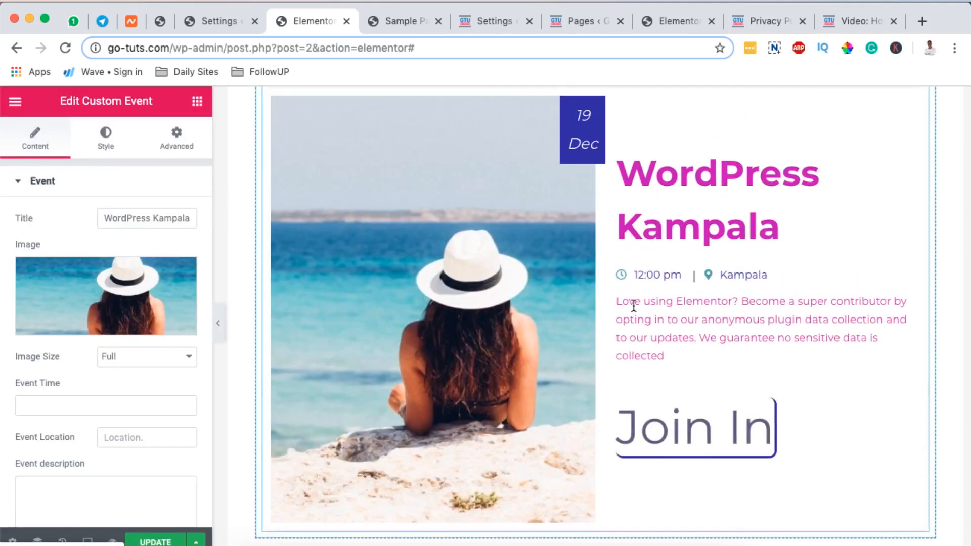
pyautogui.scroll(6, 633, 305)
pyautogui.scroll(-4, 633, 305)
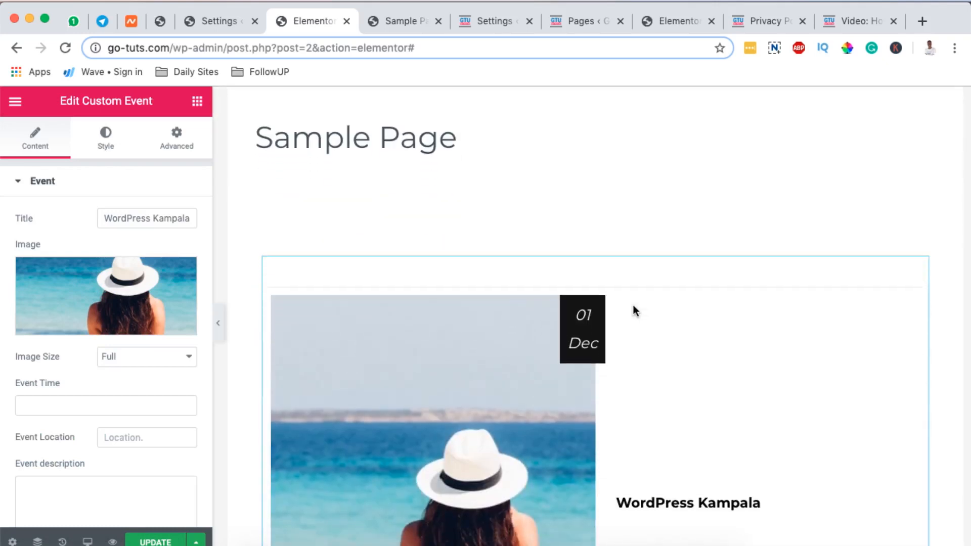
pyautogui.scroll(-2, 514, 444)
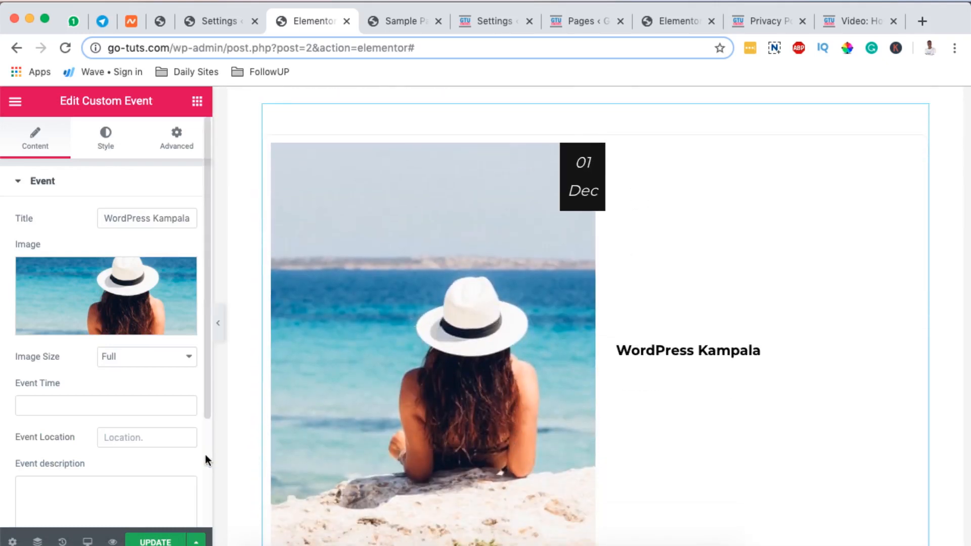
# Set the event time to 18 December 2019 at 12:00 PM and the event location to Kampala
pyautogui.scroll(-1, 130, 385)
pyautogui.click(47, 351)
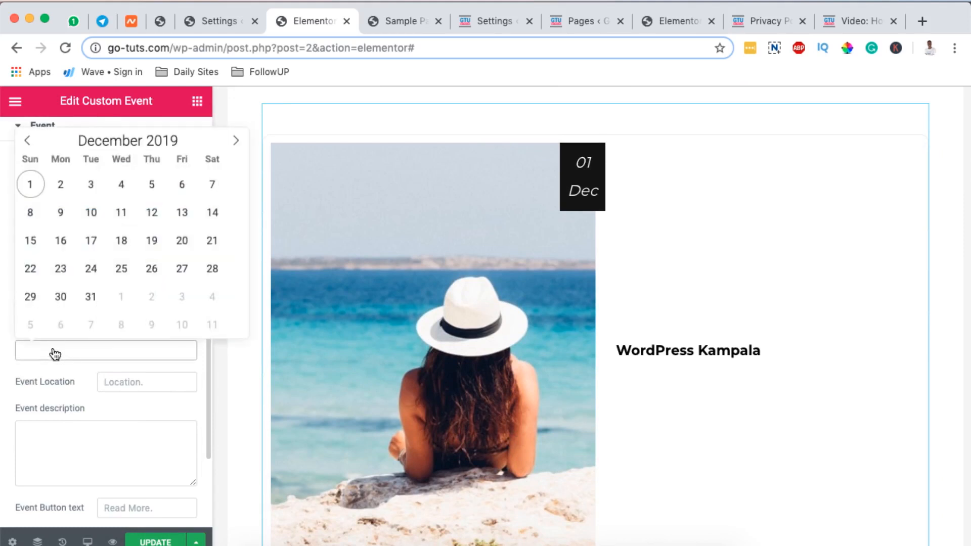
pyautogui.click(121, 239)
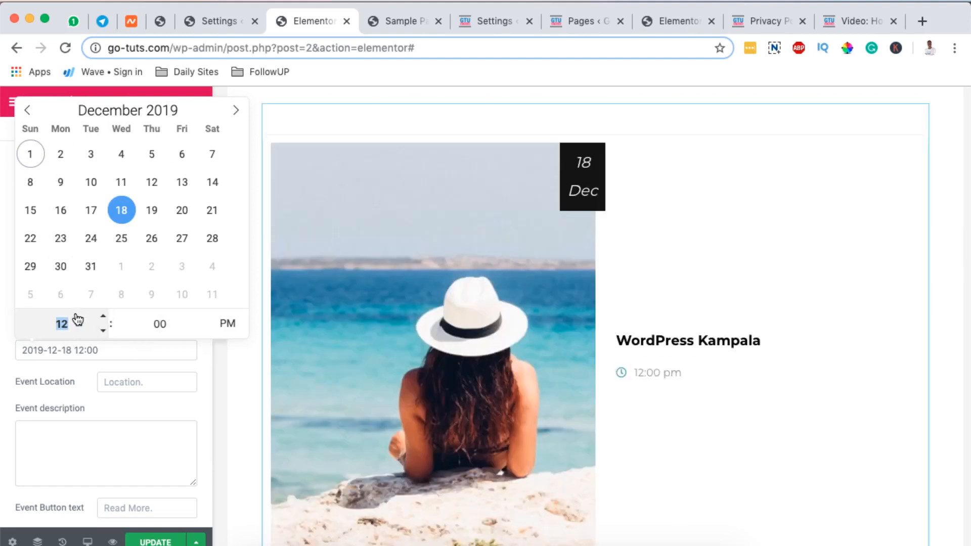
pyautogui.click(162, 322)
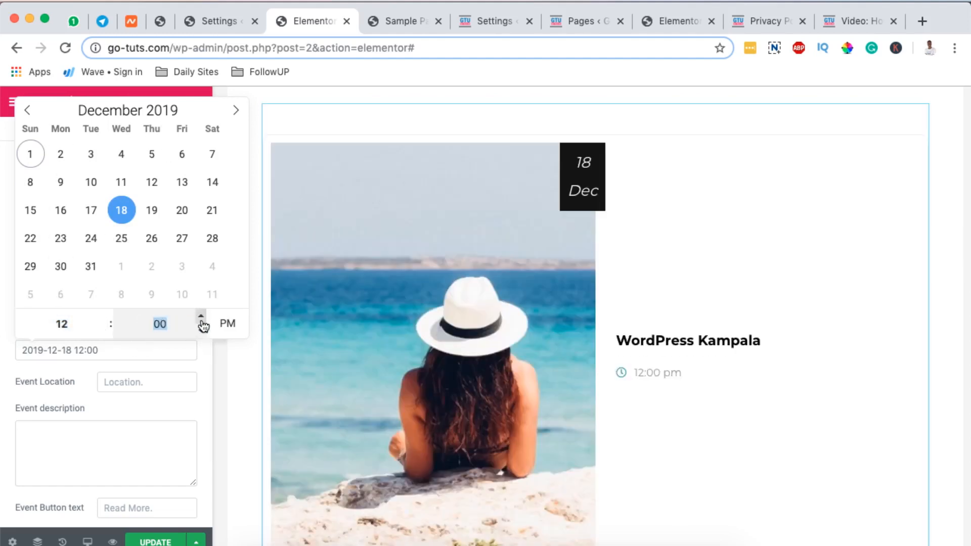
pyautogui.click(227, 326)
pyautogui.click(227, 327)
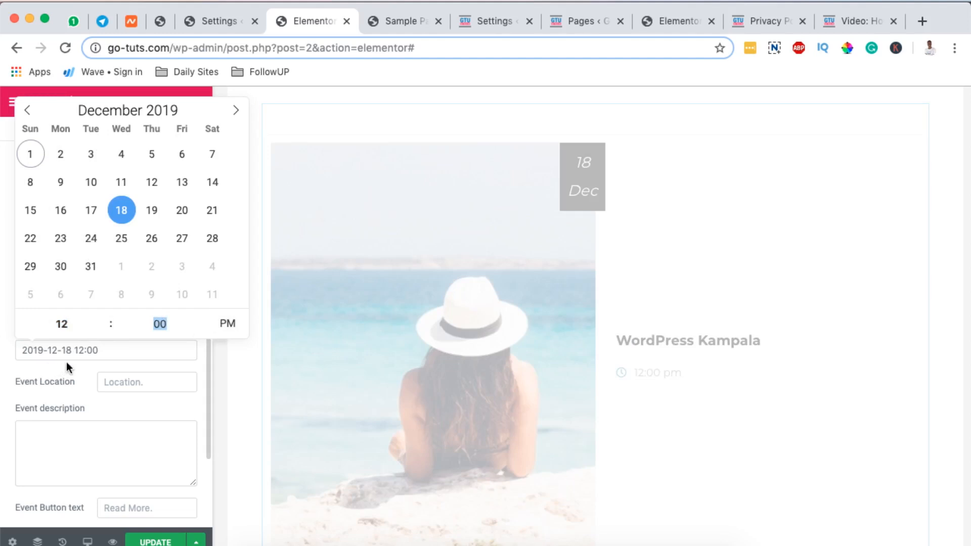
pyautogui.click(108, 383)
pyautogui.write('Kampala')
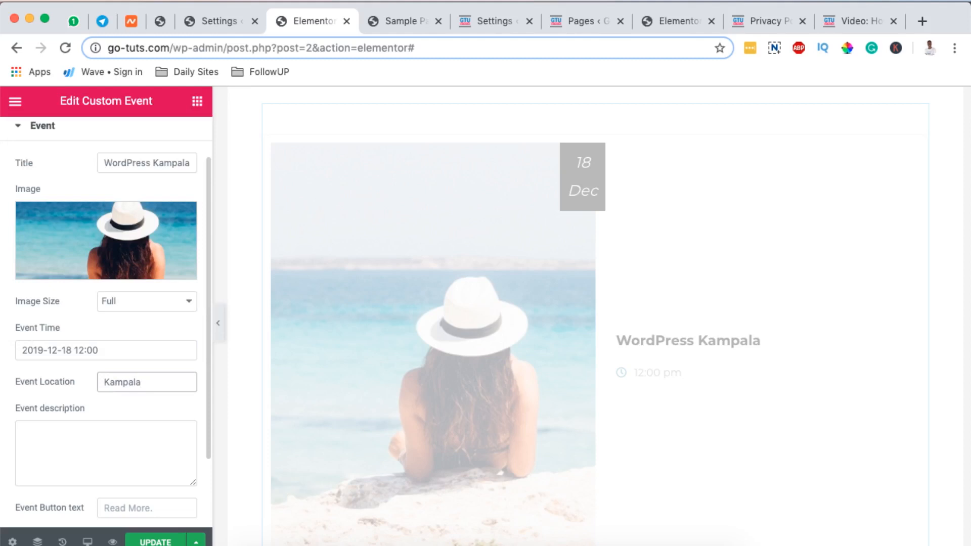
pyautogui.click(107, 438)
pyautogui.scroll(-2, 107, 438)
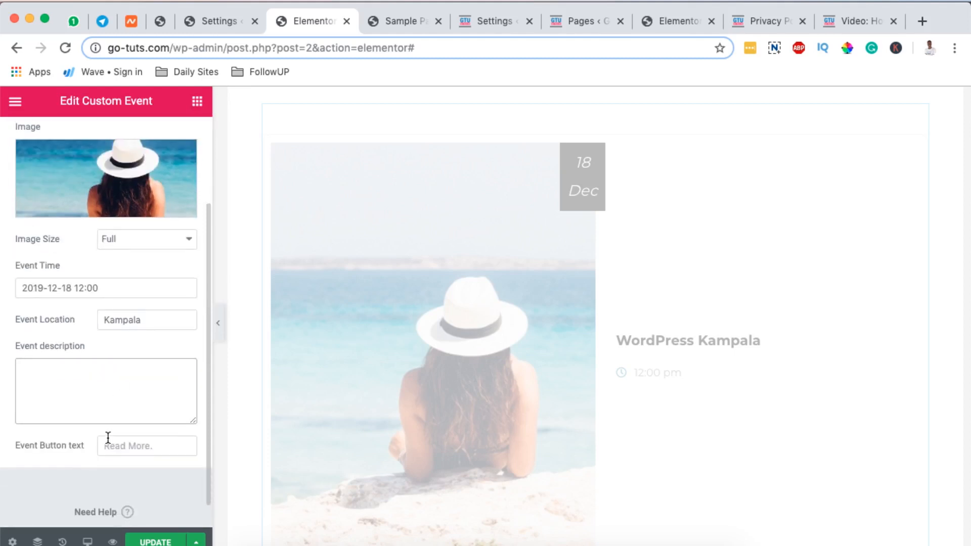
pyautogui.write('#2e23a8')
pyautogui.press('super+a')
pyautogui.press('BackSpace')
# Copy the "Love using Elementor?" paragraph from the existing event on the published Sample Page into the new event's description
pyautogui.scroll(-3, 298, 405)
pyautogui.scroll(-5, 298, 405)
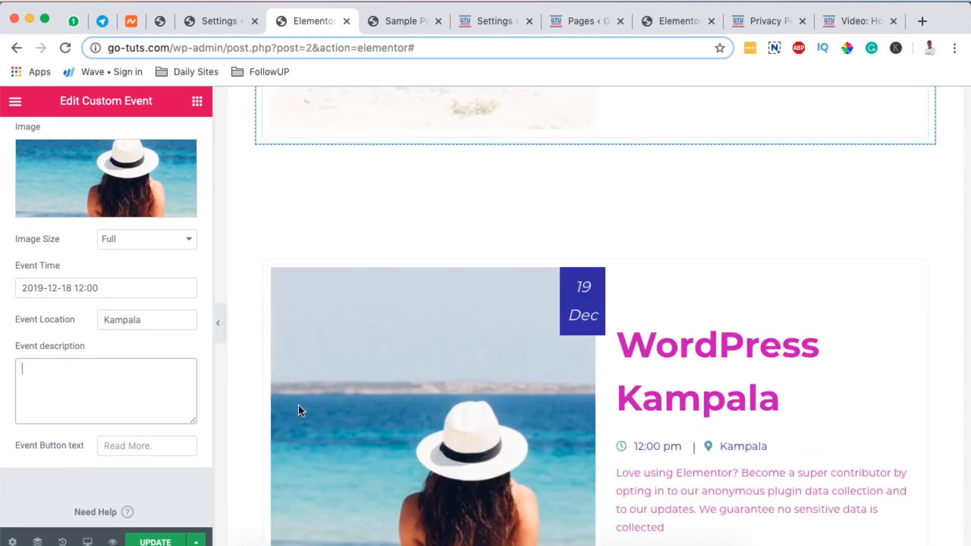
pyautogui.click(394, 21)
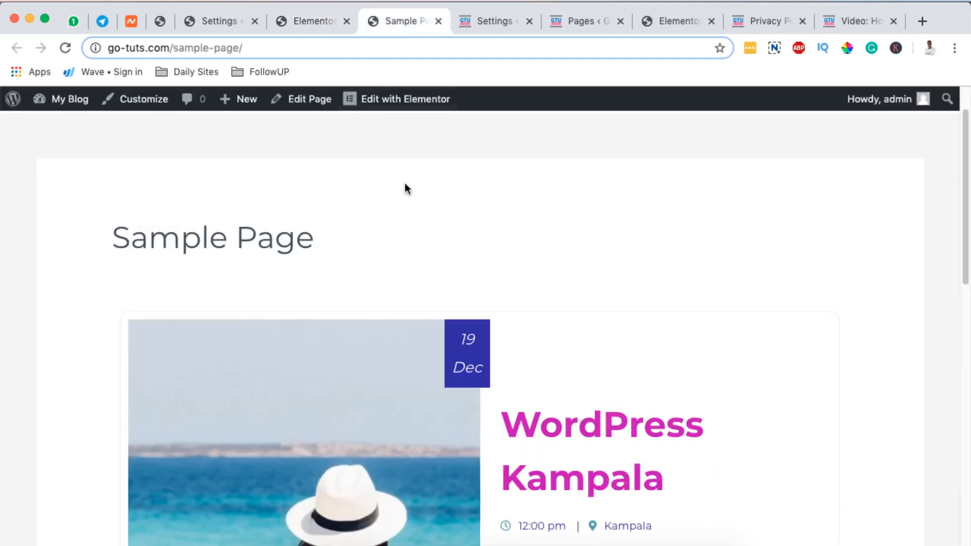
pyautogui.scroll(-3, 417, 250)
pyautogui.moveTo(500, 419); pyautogui.dragTo(783, 445)
pyautogui.press('super+c')
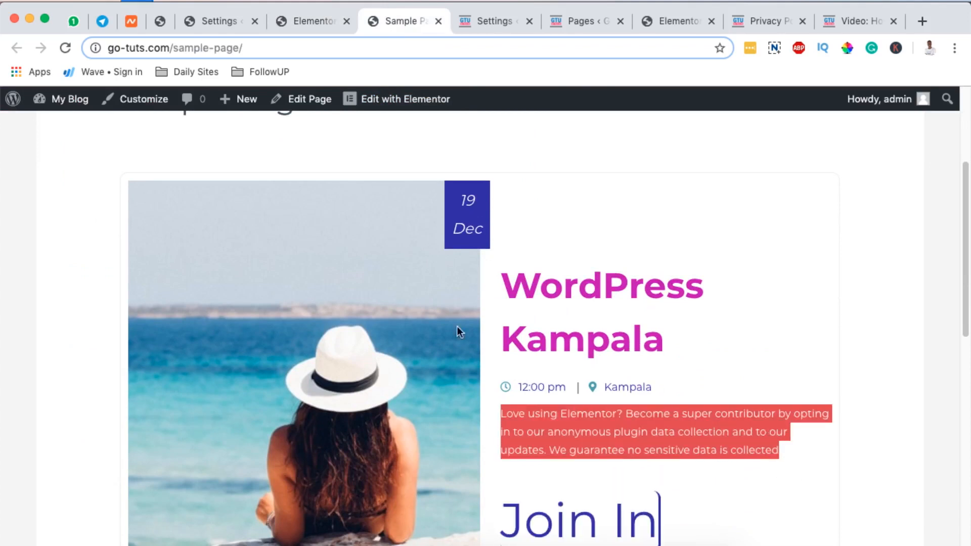
pyautogui.click(289, 21)
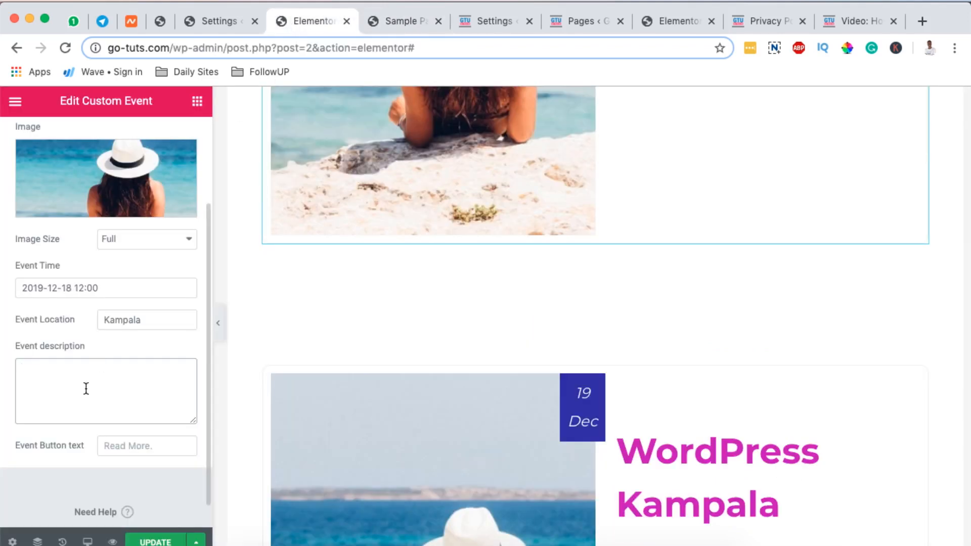
pyautogui.press('super+v')
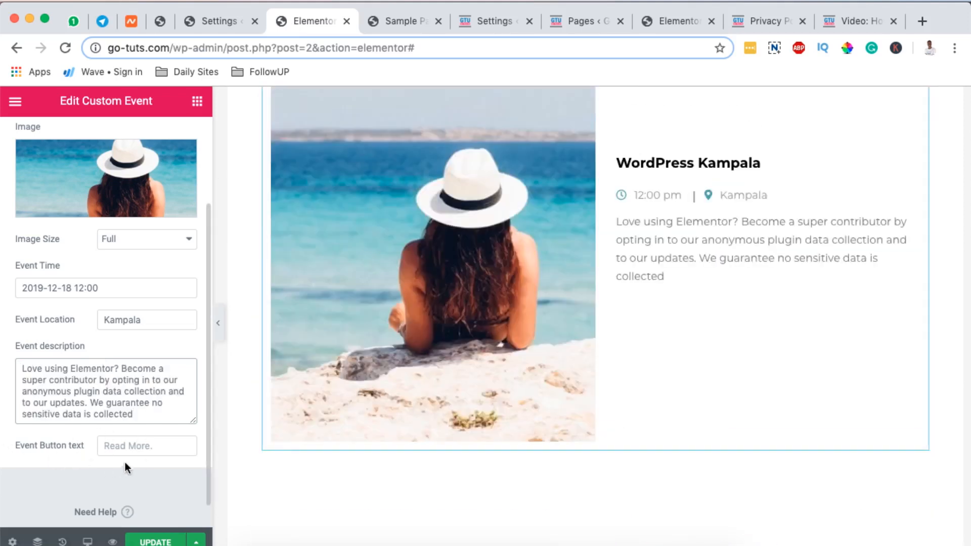
# Set the event button text to "Join IN" and link the button to the About page
pyautogui.click(133, 449)
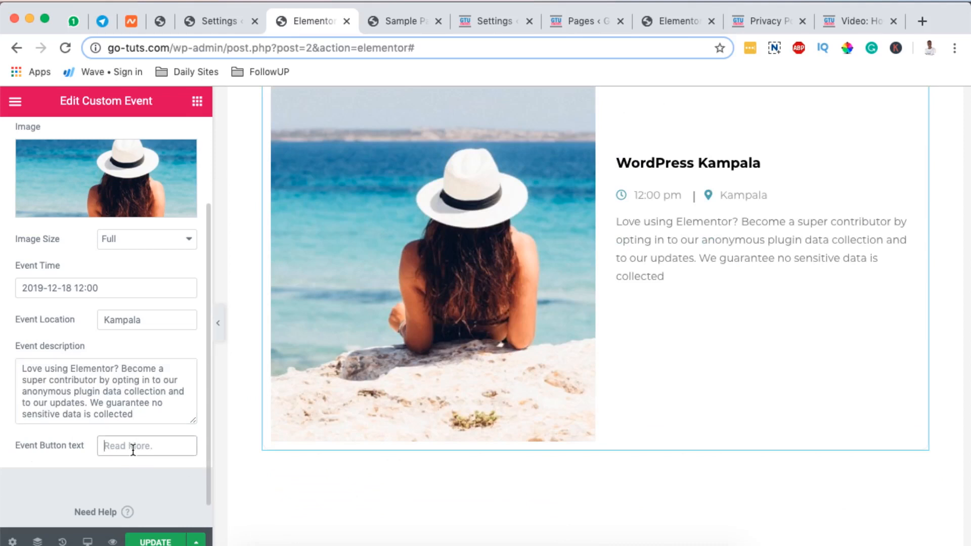
pyautogui.write('Join IN')
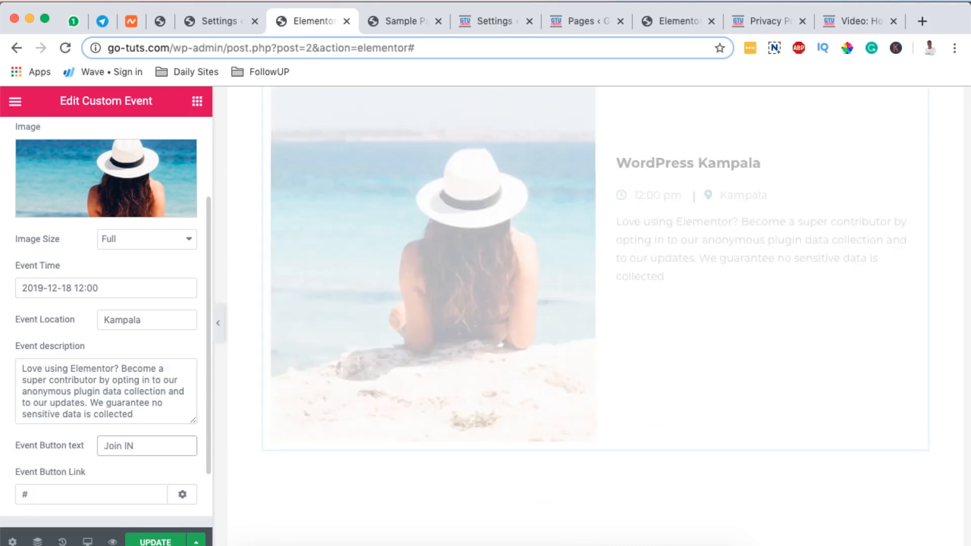
pyautogui.scroll(-1, 82, 460)
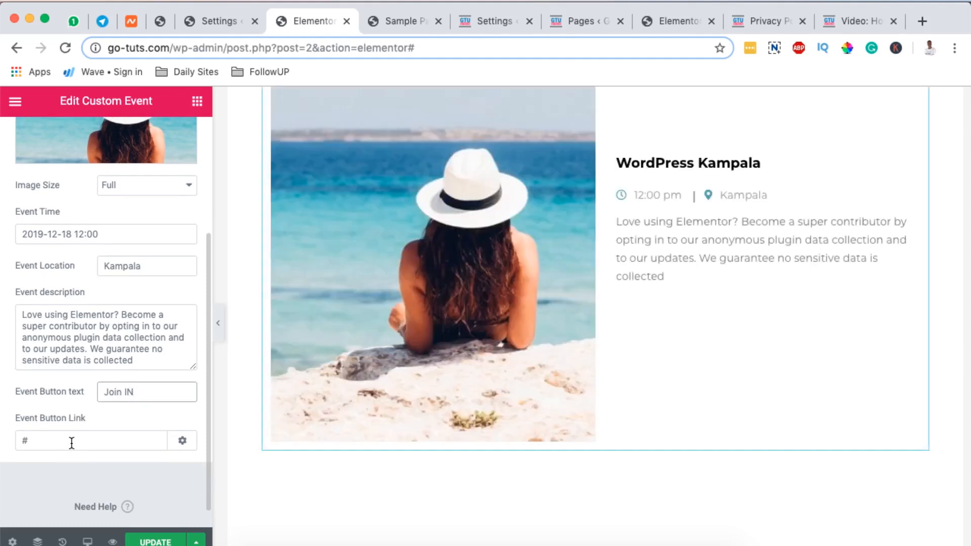
pyautogui.click(72, 443)
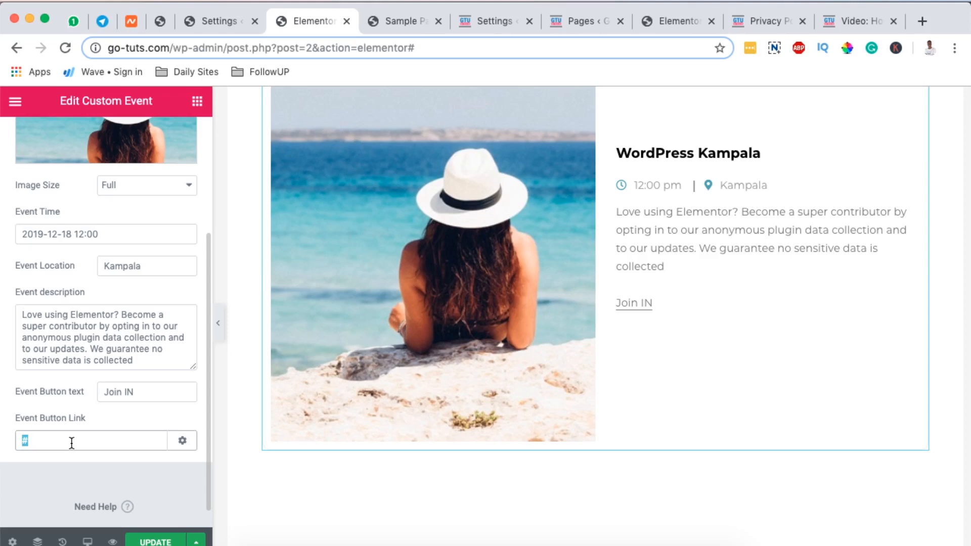
pyautogui.write('ab')
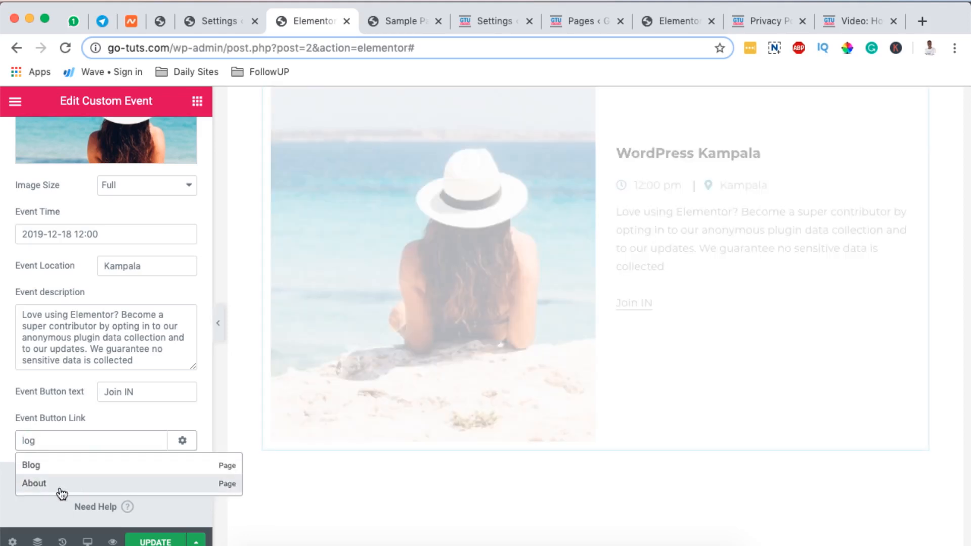
pyautogui.click(59, 487)
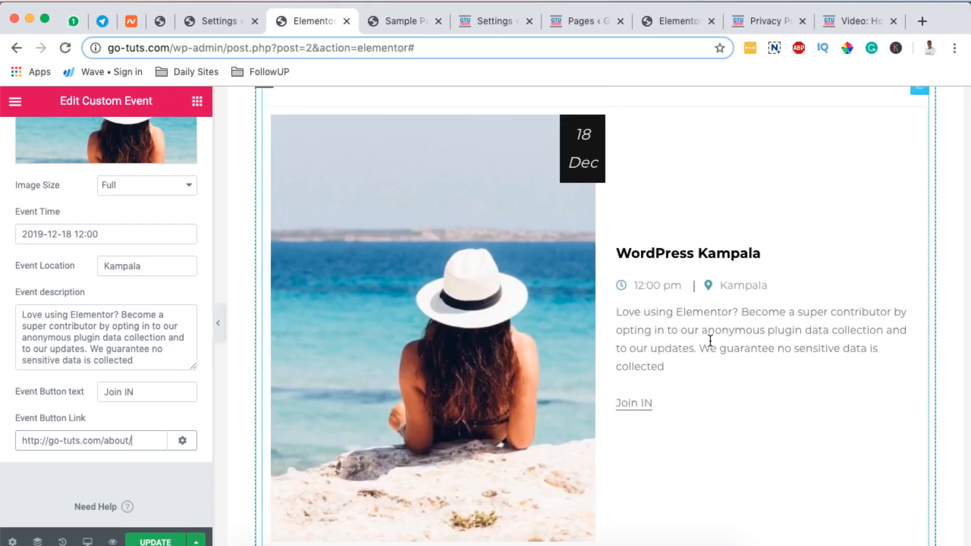
pyautogui.scroll(5, 167, 334)
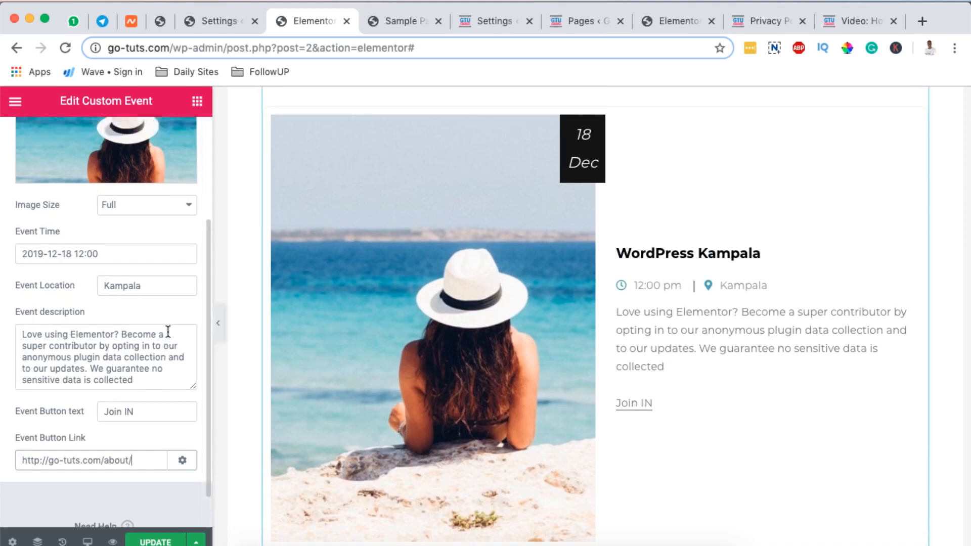
# Set the normal title color of the Custom Event widget to bright pink
pyautogui.click(109, 140)
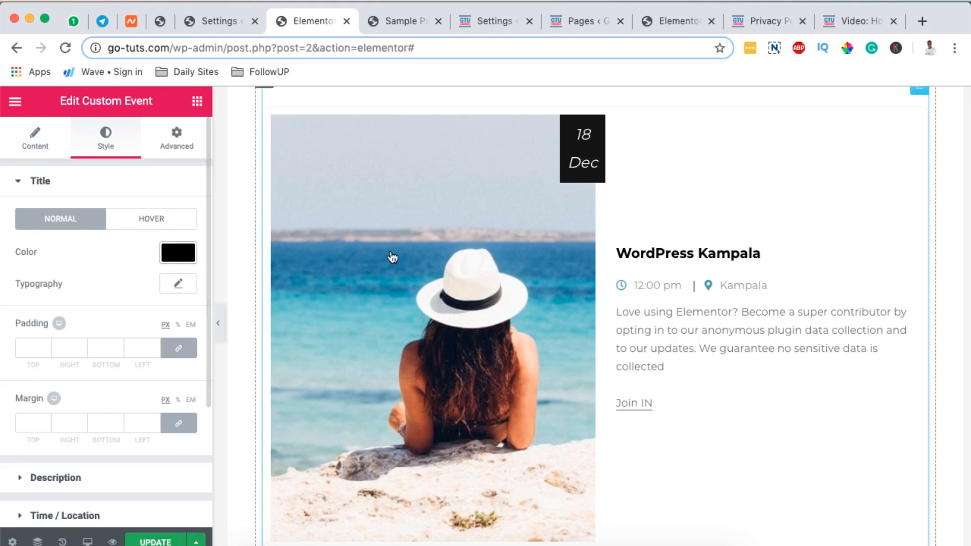
pyautogui.scroll(-6, 429, 257)
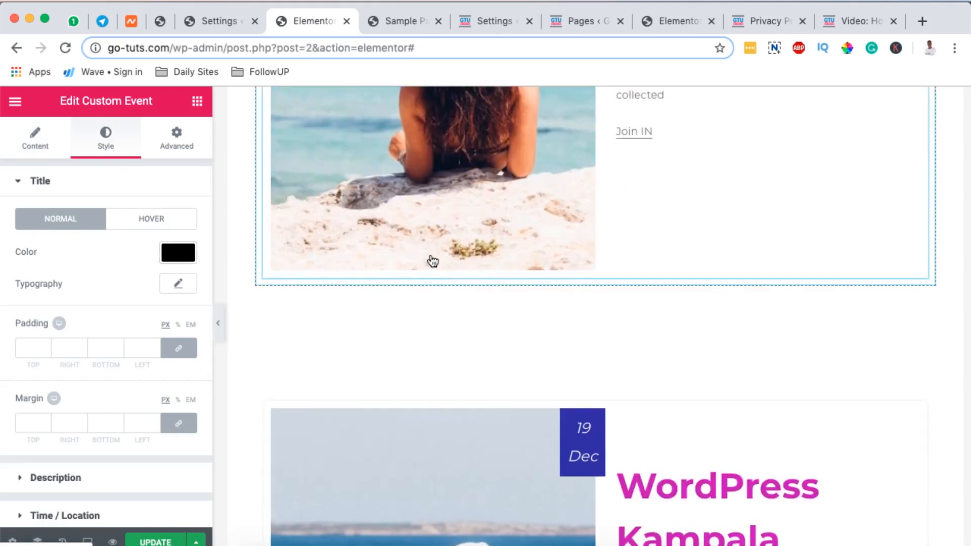
pyautogui.scroll(5, 432, 259)
pyautogui.click(187, 257)
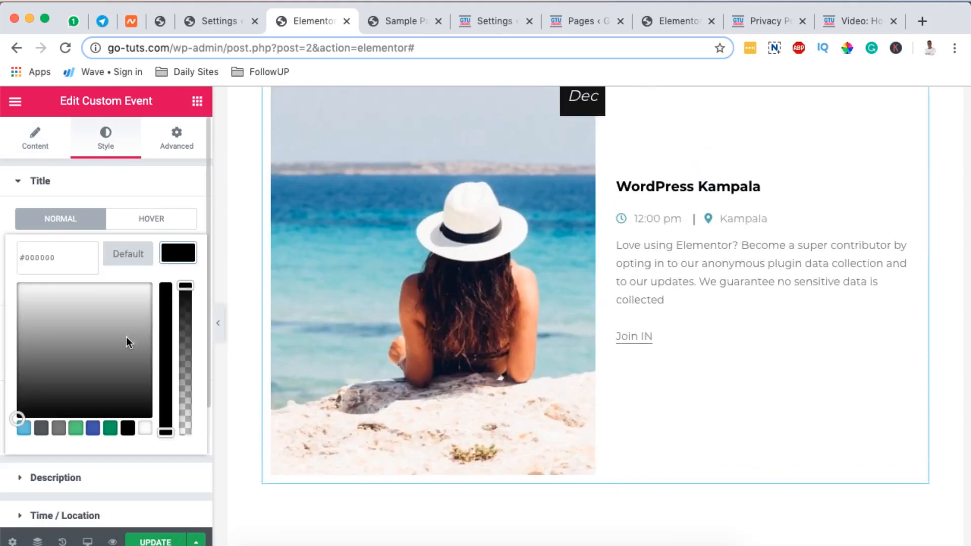
pyautogui.click(109, 428)
pyautogui.moveTo(71, 332); pyautogui.dragTo(139, 298)
pyautogui.click(180, 255)
# Increase the event title's font size to about 55 px
pyautogui.click(178, 283)
pyautogui.moveTo(29, 376); pyautogui.dragTo(62, 381)
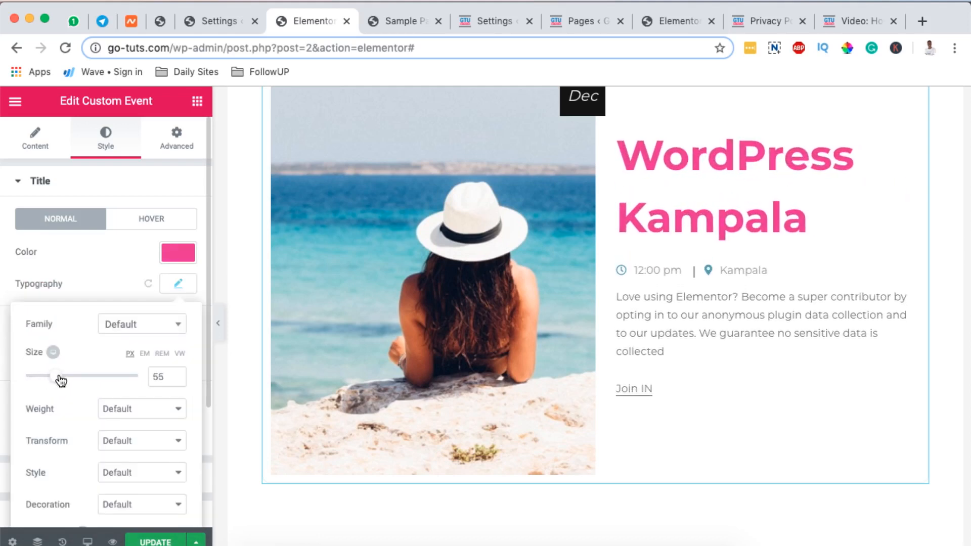
pyautogui.click(179, 284)
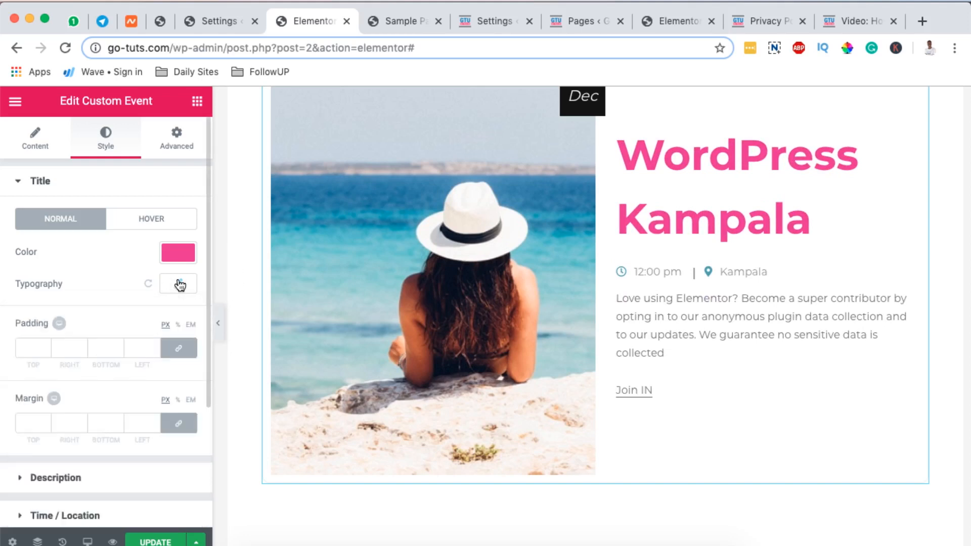
# Set the event description's text color to a magenta purple
pyautogui.scroll(-3, 80, 385)
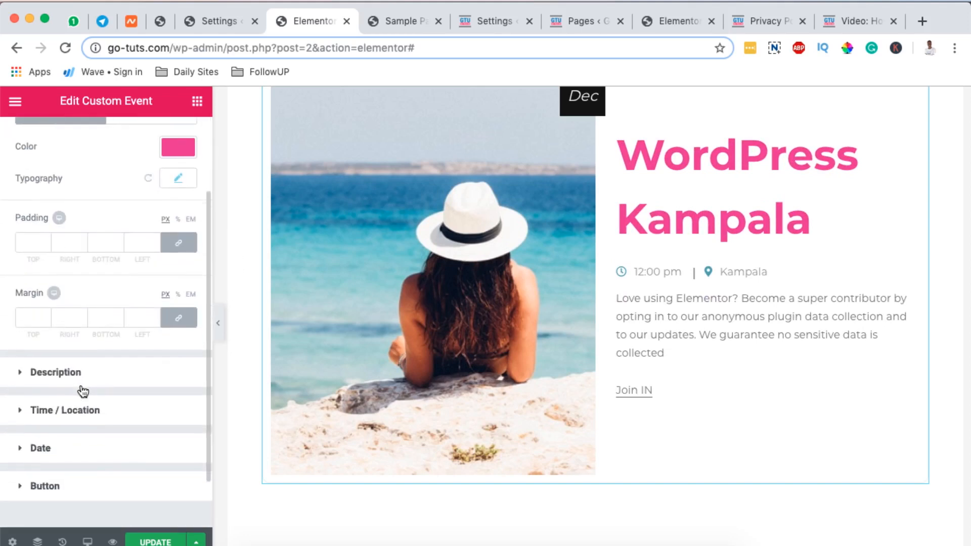
pyautogui.click(80, 383)
pyautogui.click(178, 258)
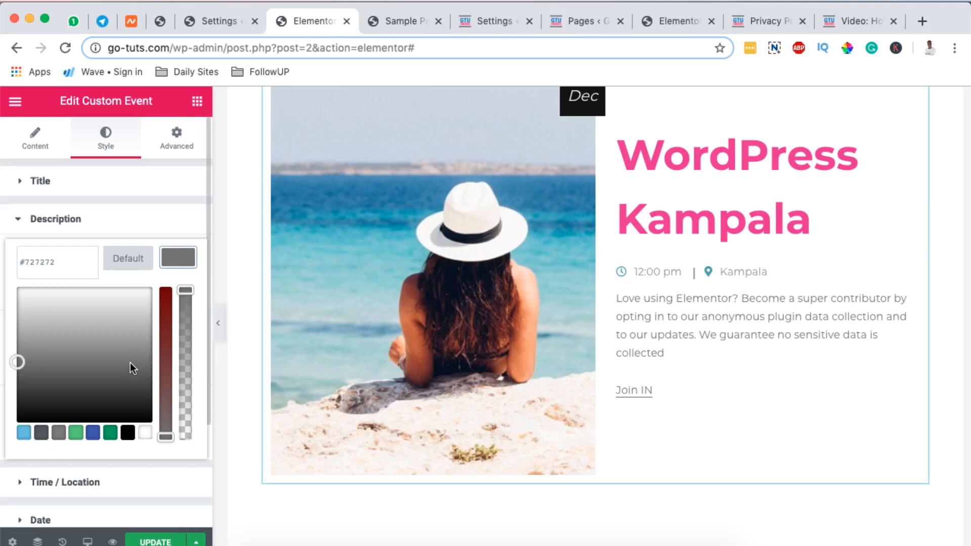
pyautogui.click(105, 435)
pyautogui.moveTo(121, 363); pyautogui.dragTo(130, 333)
pyautogui.click(182, 259)
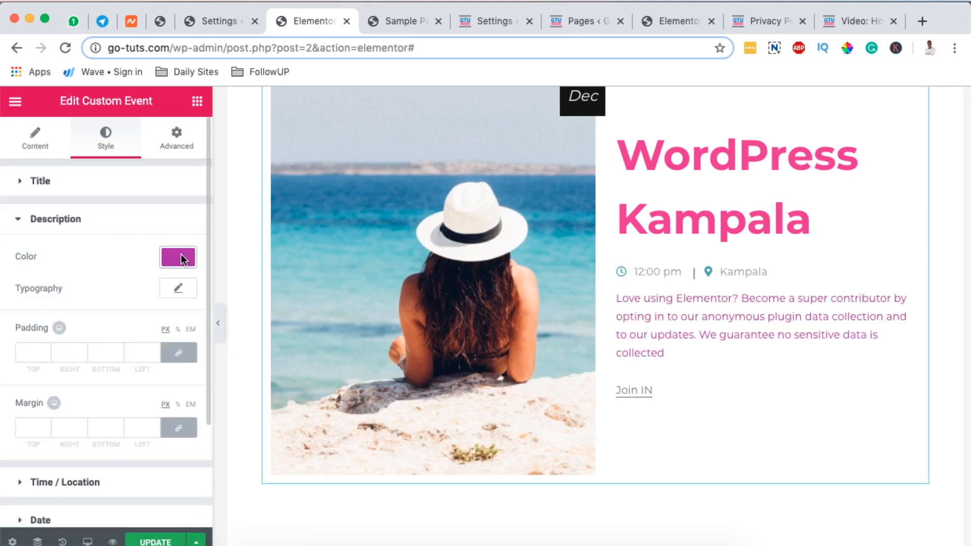
# Set the event's time and location text color to black and make that text slightly smaller
pyautogui.scroll(-3, 102, 372)
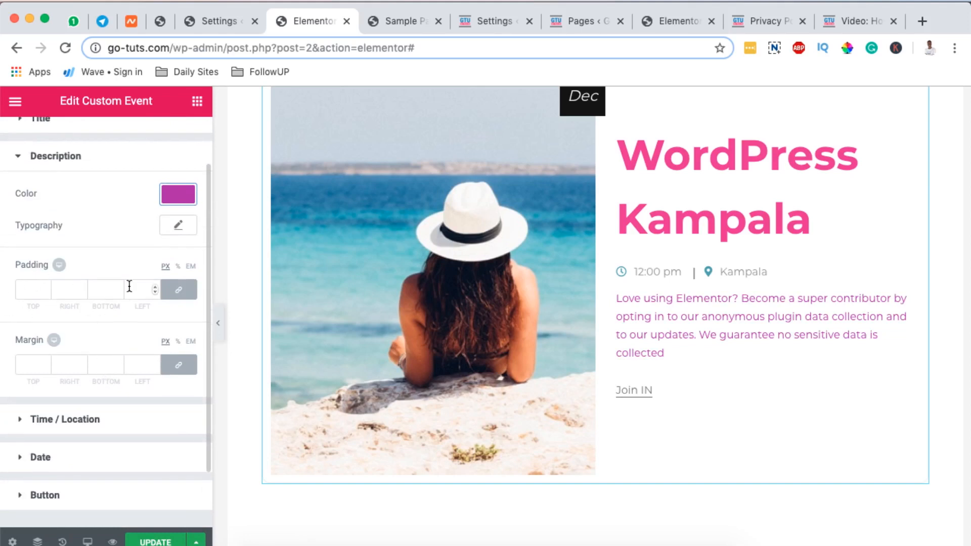
pyautogui.scroll(-3, 32, 353)
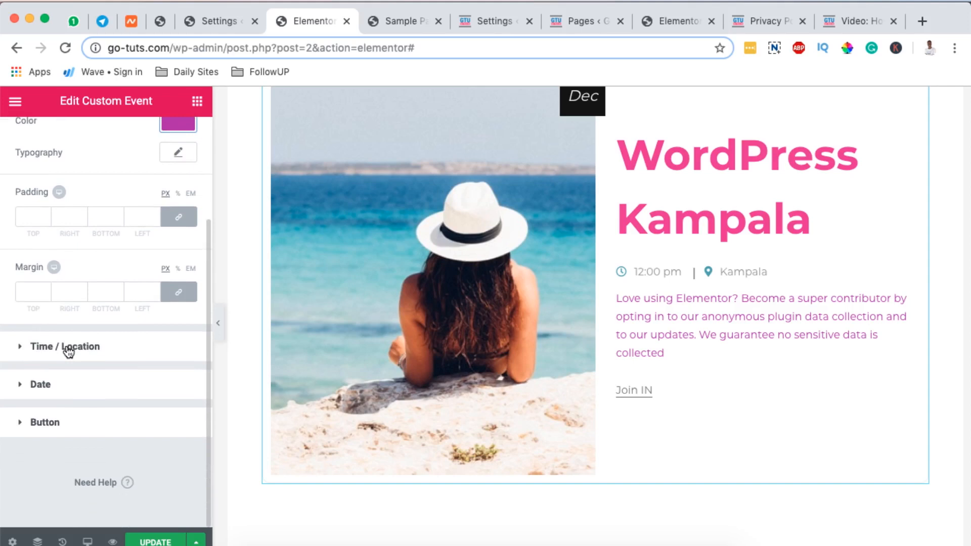
pyautogui.click(67, 347)
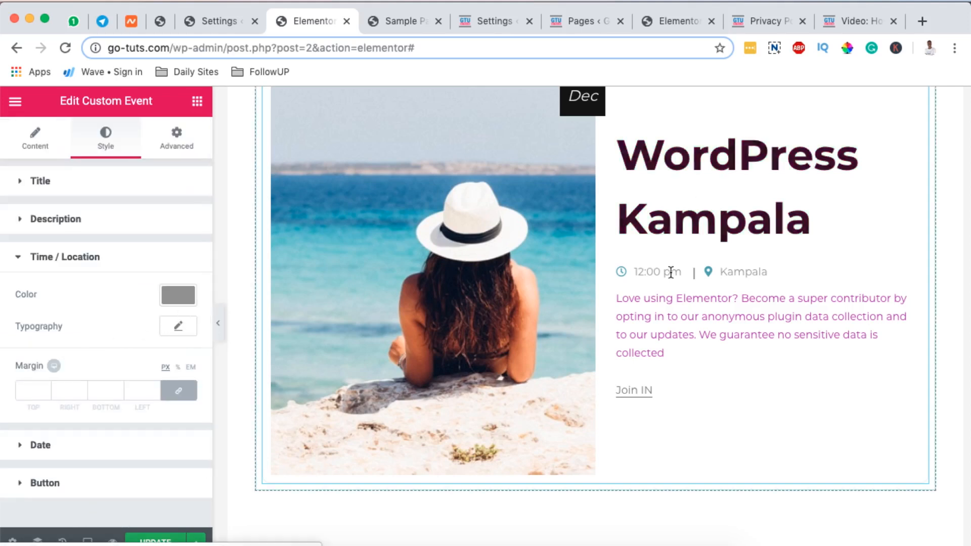
pyautogui.scroll(-2, 101, 304)
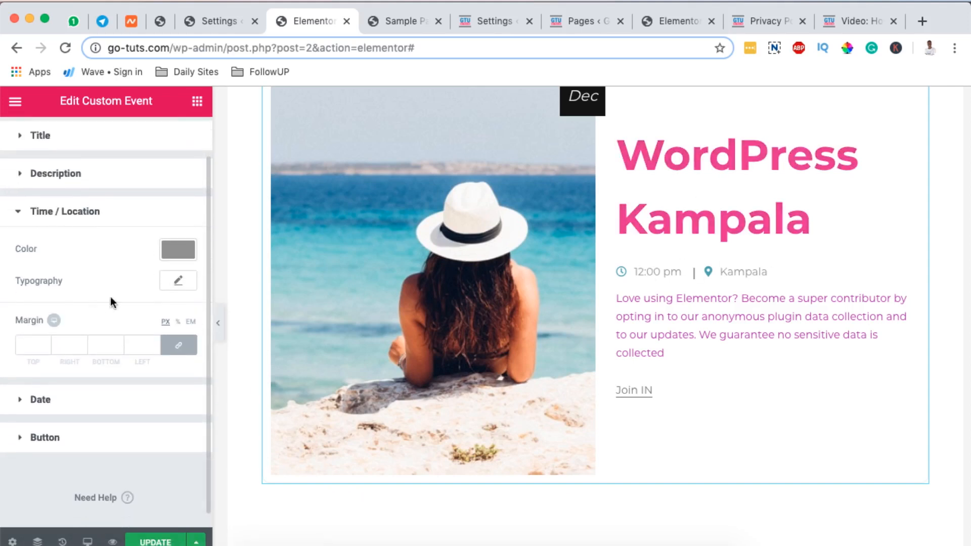
pyautogui.click(178, 248)
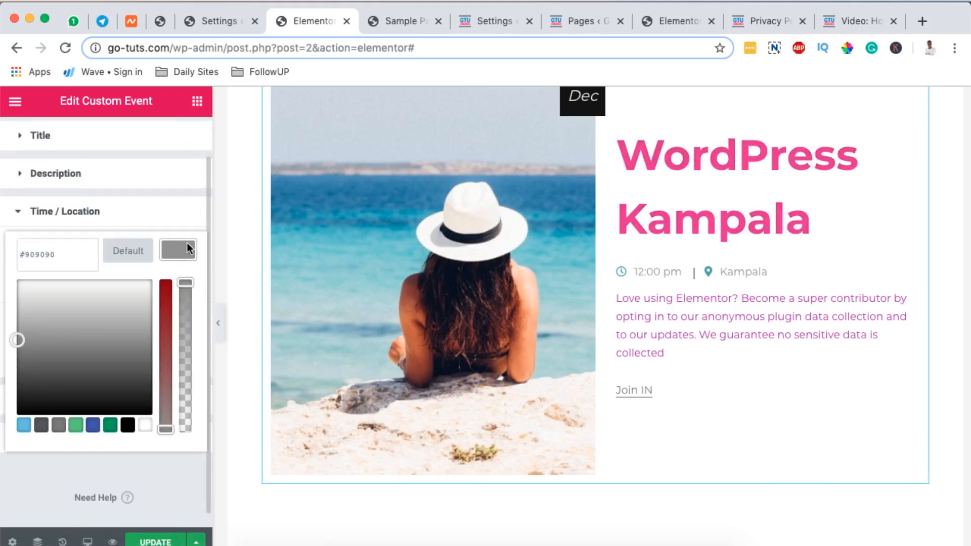
pyautogui.click(110, 424)
pyautogui.click(133, 322)
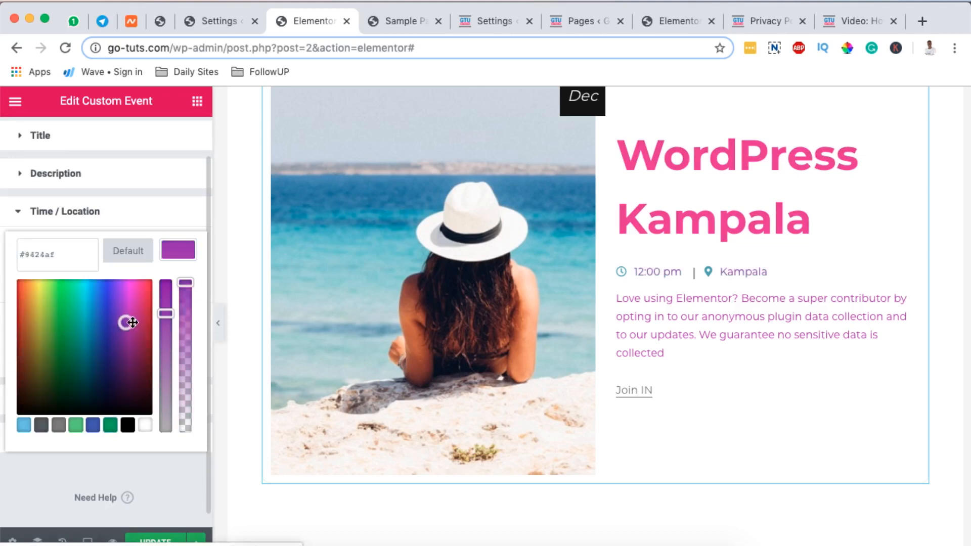
pyautogui.moveTo(129, 321); pyautogui.dragTo(123, 266)
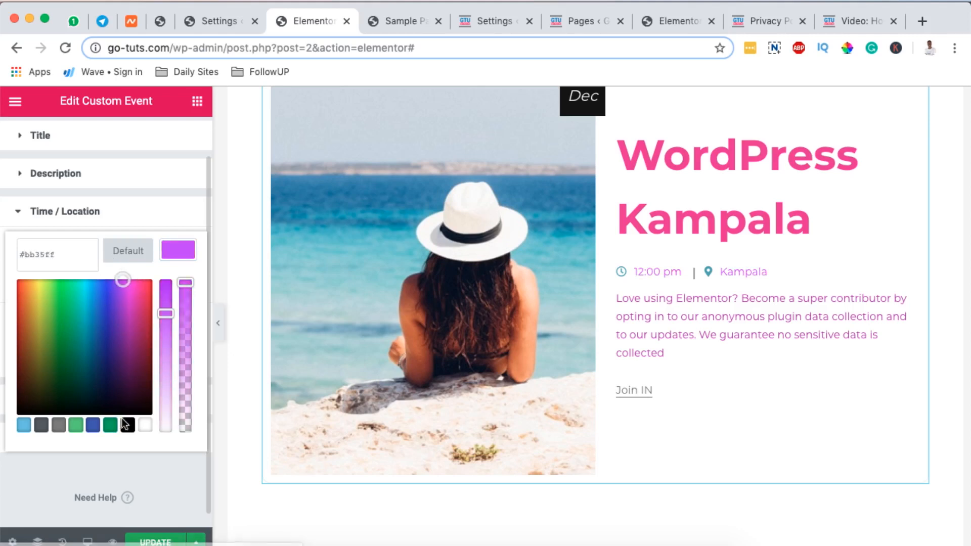
pyautogui.click(124, 424)
pyautogui.click(181, 254)
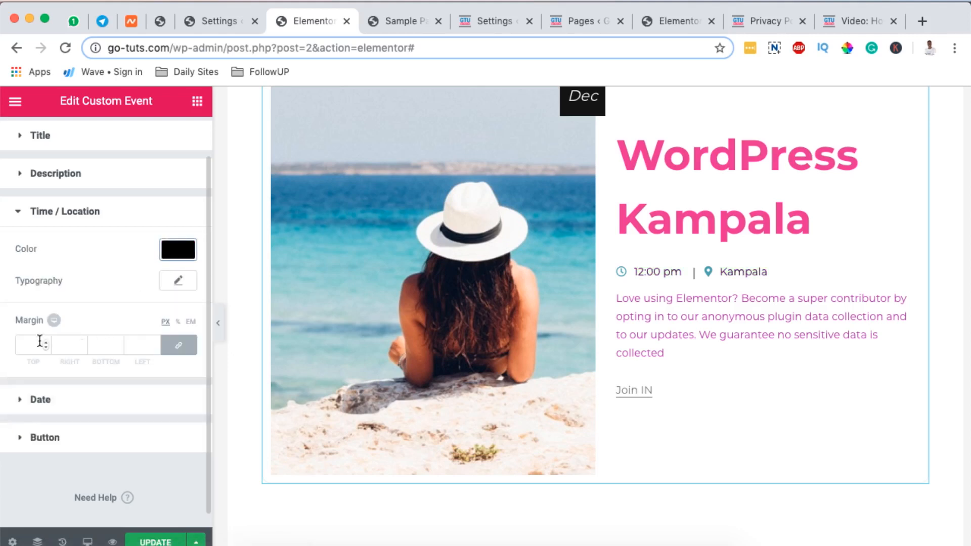
pyautogui.click(180, 281)
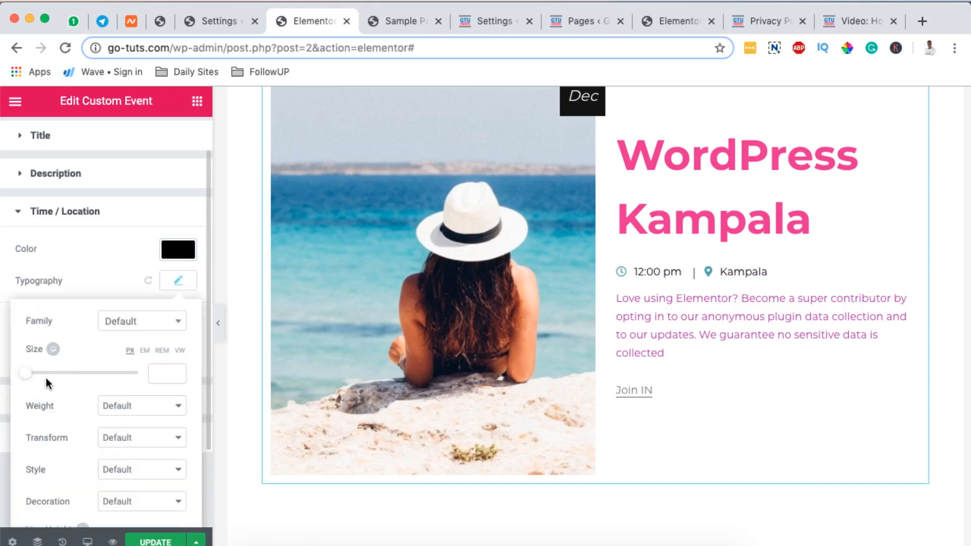
pyautogui.moveTo(26, 374); pyautogui.dragTo(30, 374)
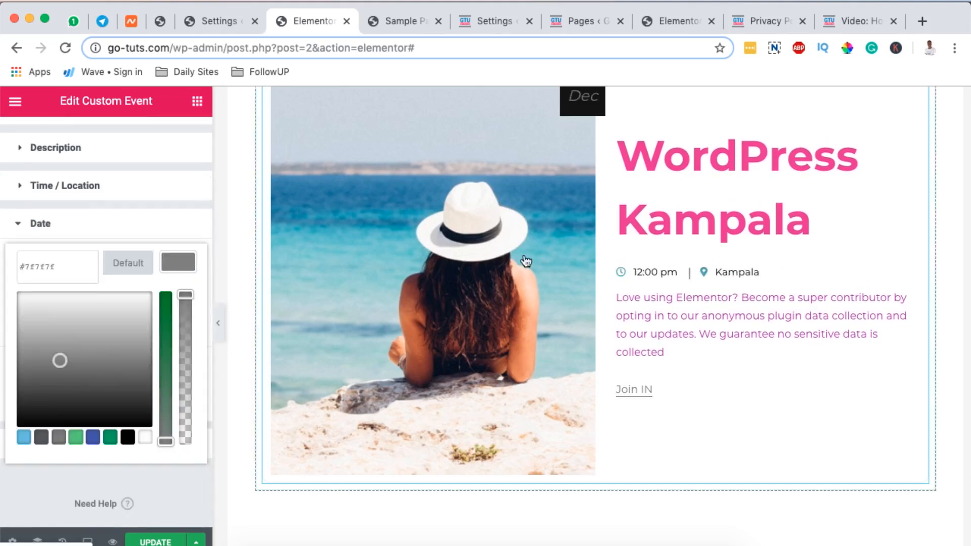
# Set the text color of the event's date badge to white (#ffffff)
pyautogui.scroll(3, 526, 261)
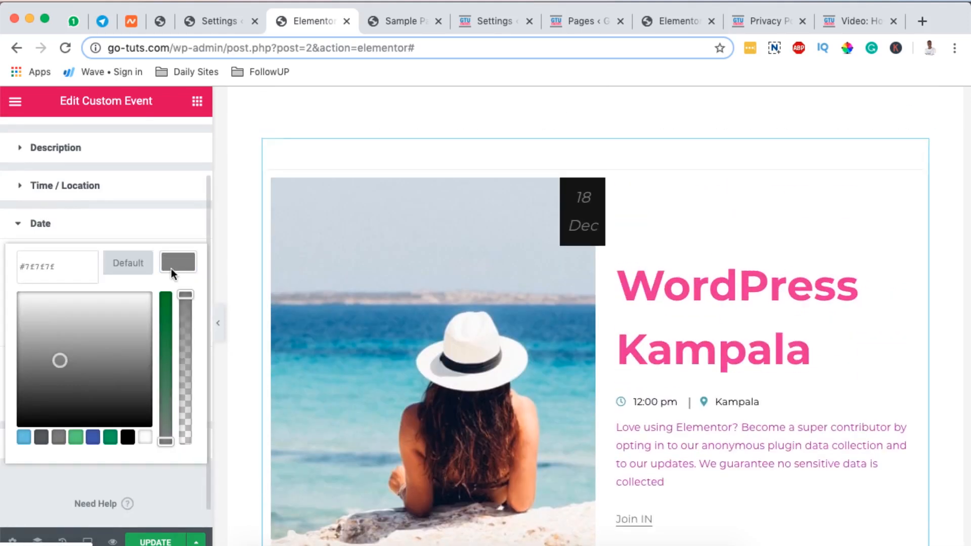
pyautogui.moveTo(59, 359); pyautogui.dragTo(7, 271)
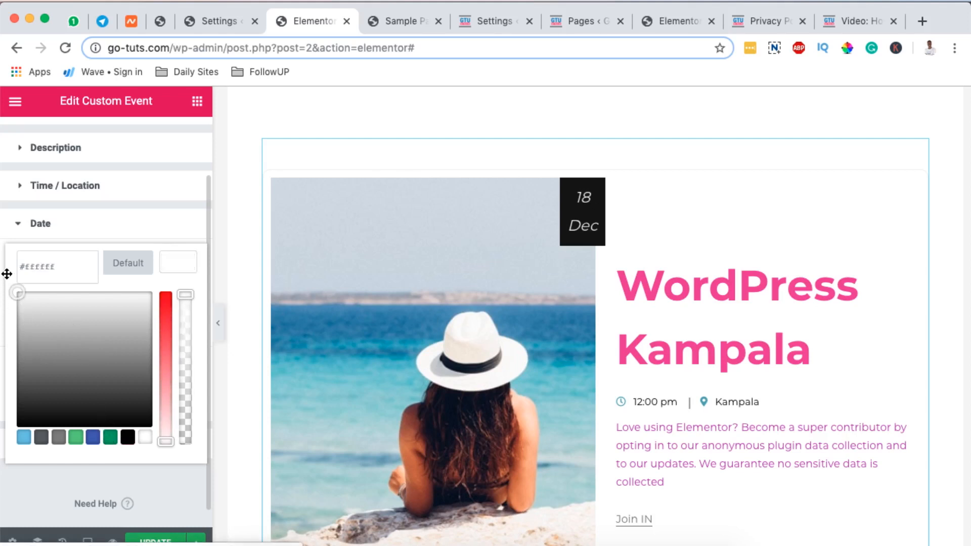
pyautogui.click(180, 260)
# Set the date badge's background color to a magenta purple
pyautogui.click(178, 293)
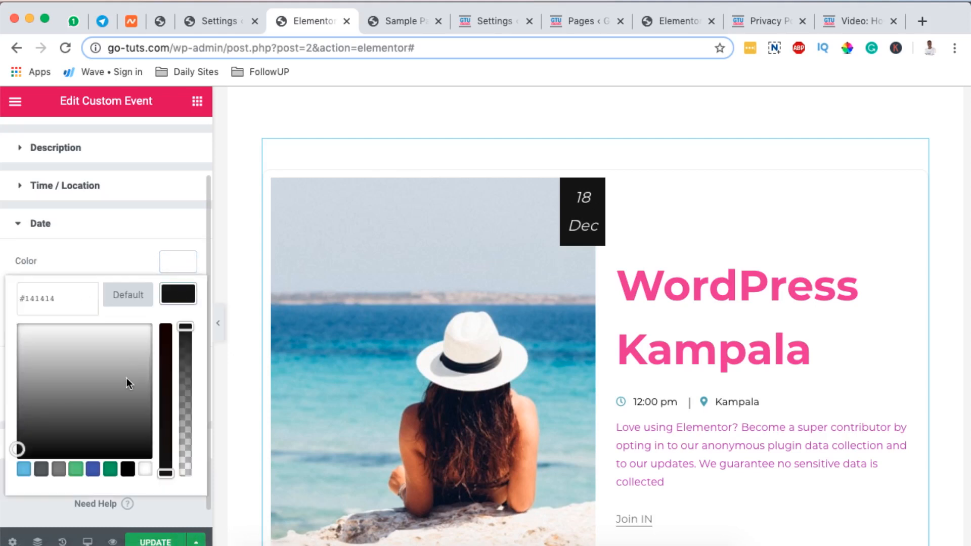
pyautogui.click(93, 469)
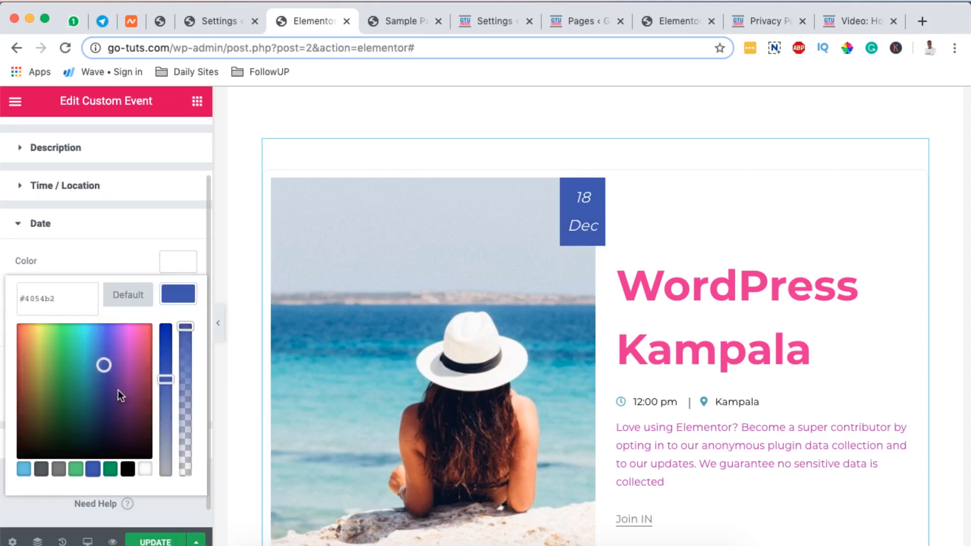
pyautogui.click(131, 366)
pyautogui.moveTo(134, 368); pyautogui.dragTo(131, 373)
pyautogui.click(180, 289)
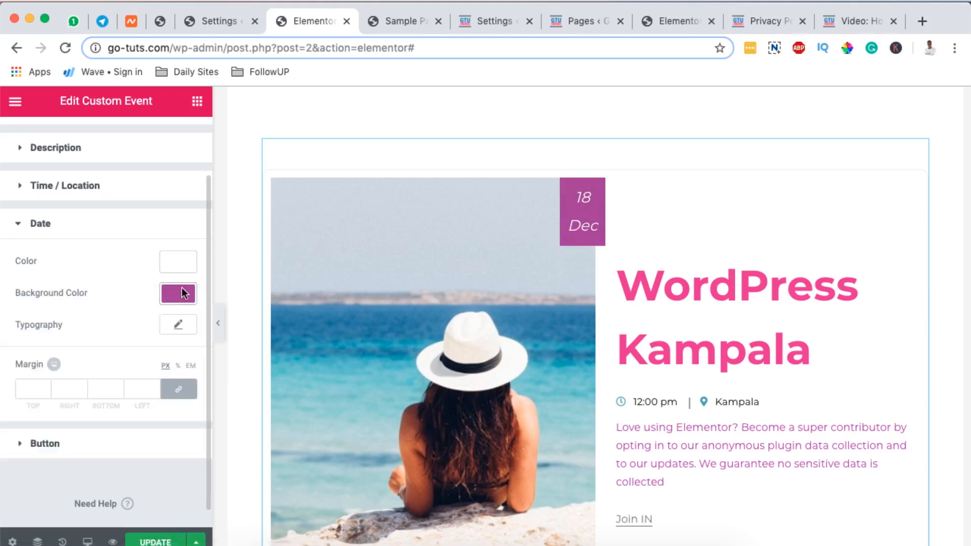
pyautogui.click(185, 329)
pyautogui.moveTo(27, 421); pyautogui.dragTo(1, 424)
pyautogui.click(148, 324)
# Set the normal text color of the "Join IN" button to purple
pyautogui.scroll(-1, 65, 402)
pyautogui.click(104, 420)
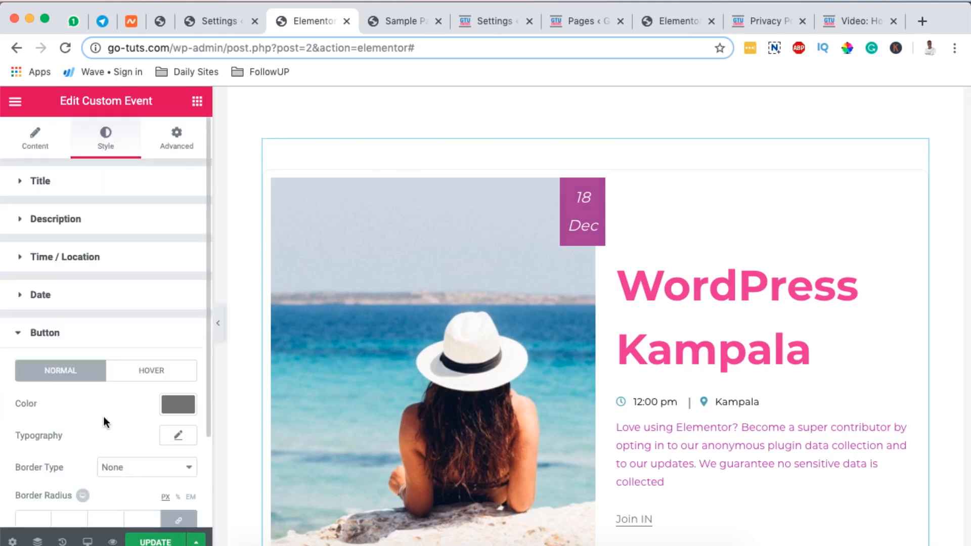
pyautogui.scroll(-10, 538, 308)
pyautogui.scroll(5, 540, 308)
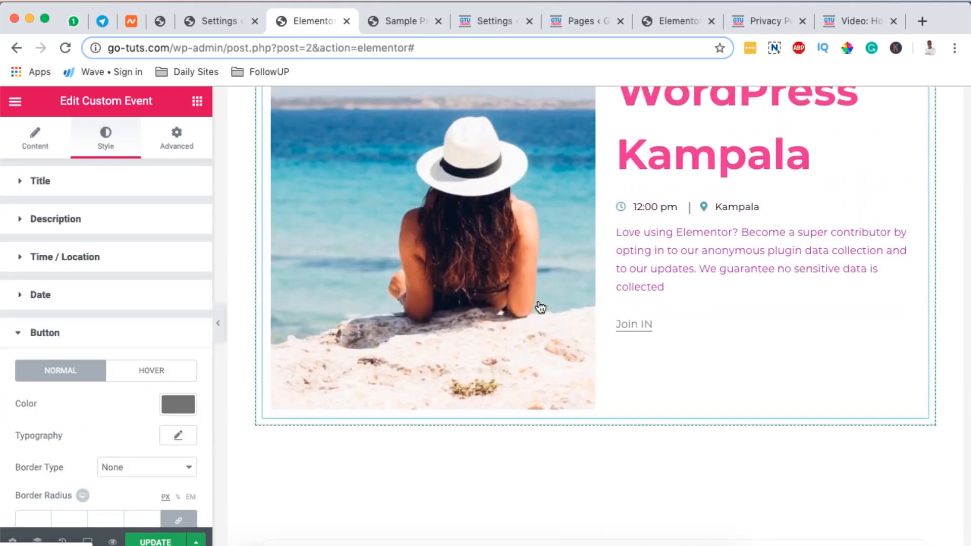
pyautogui.scroll(-2, 617, 331)
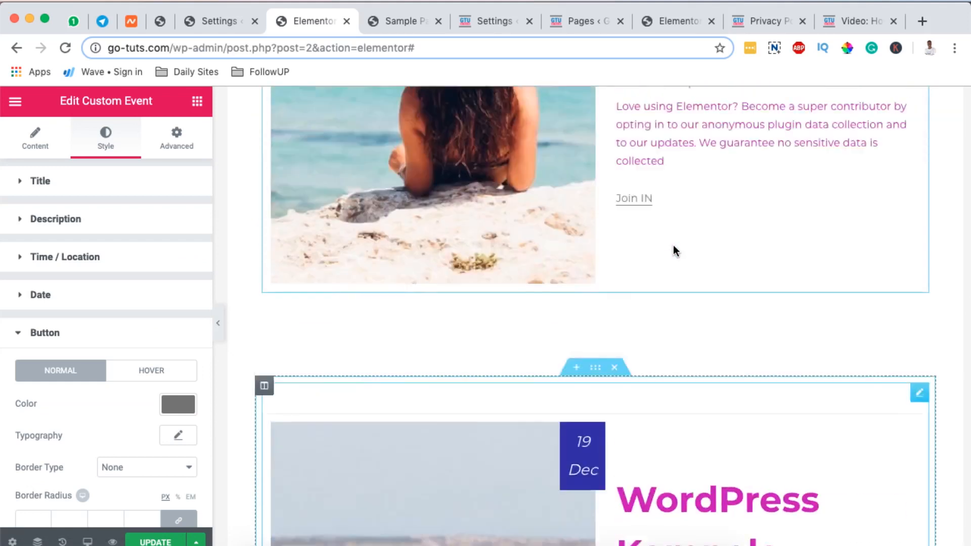
pyautogui.scroll(4, 673, 245)
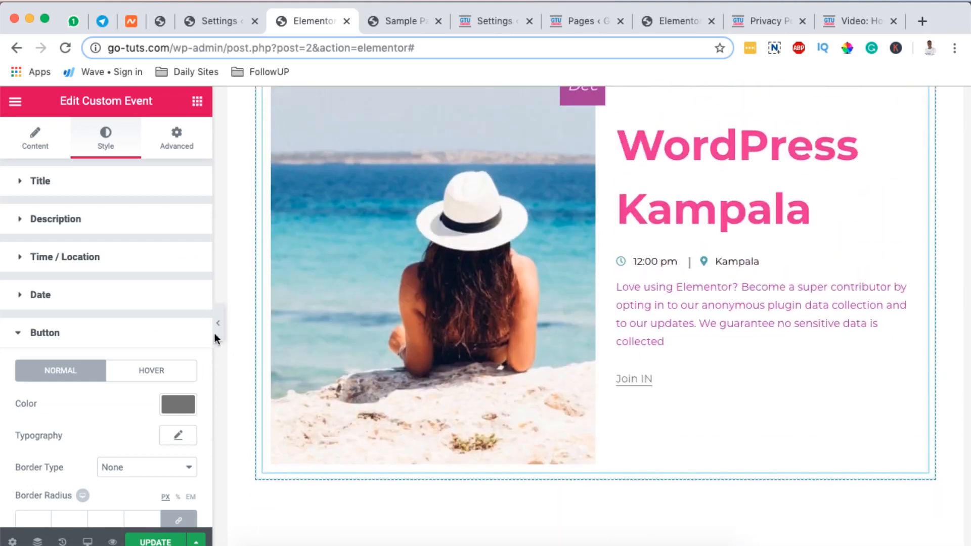
pyautogui.scroll(-2, 71, 429)
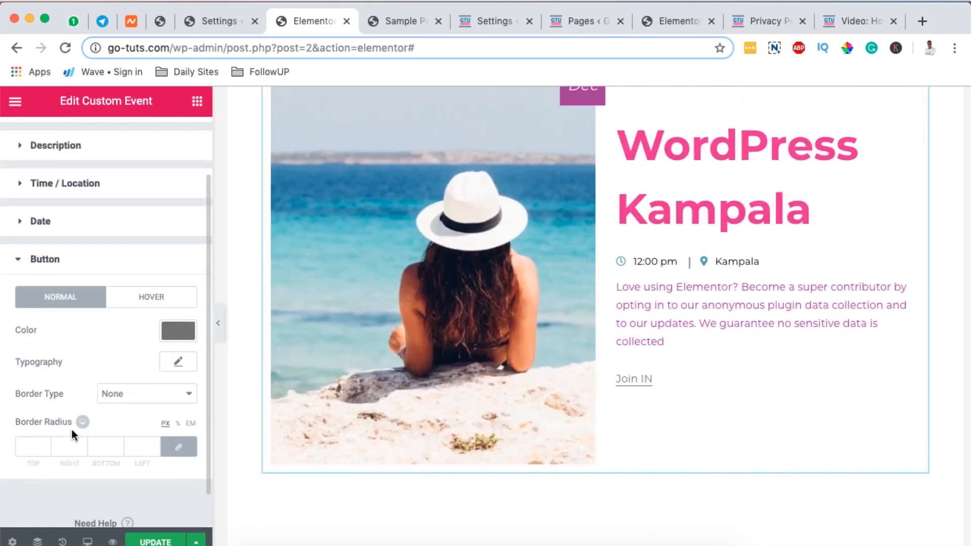
pyautogui.click(172, 336)
pyautogui.click(92, 505)
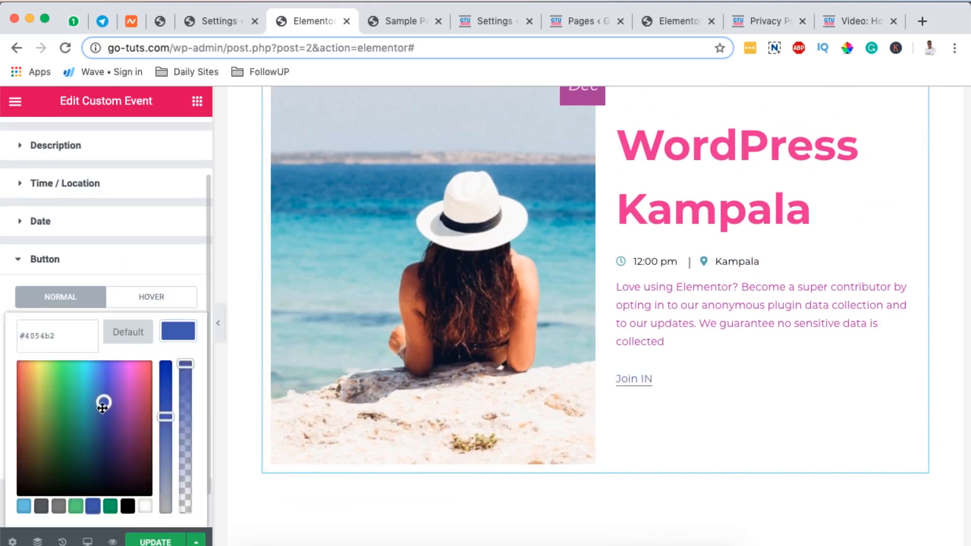
# Increase the "Join IN" button's font size to 68 px, keeping the Default font family
pyautogui.click(179, 362)
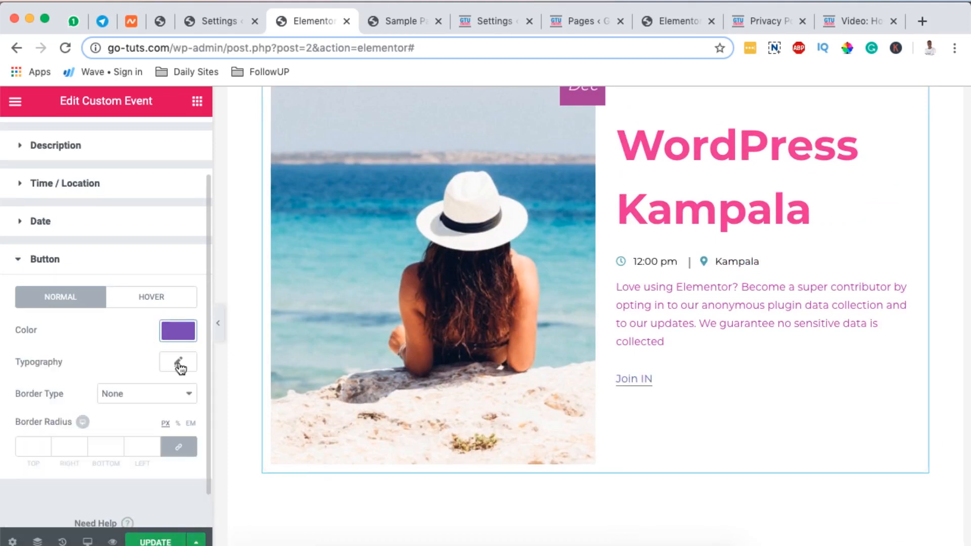
pyautogui.scroll(-1, 84, 441)
pyautogui.moveTo(26, 423); pyautogui.dragTo(65, 425)
pyautogui.click(142, 367)
pyautogui.scroll(-5, 125, 483)
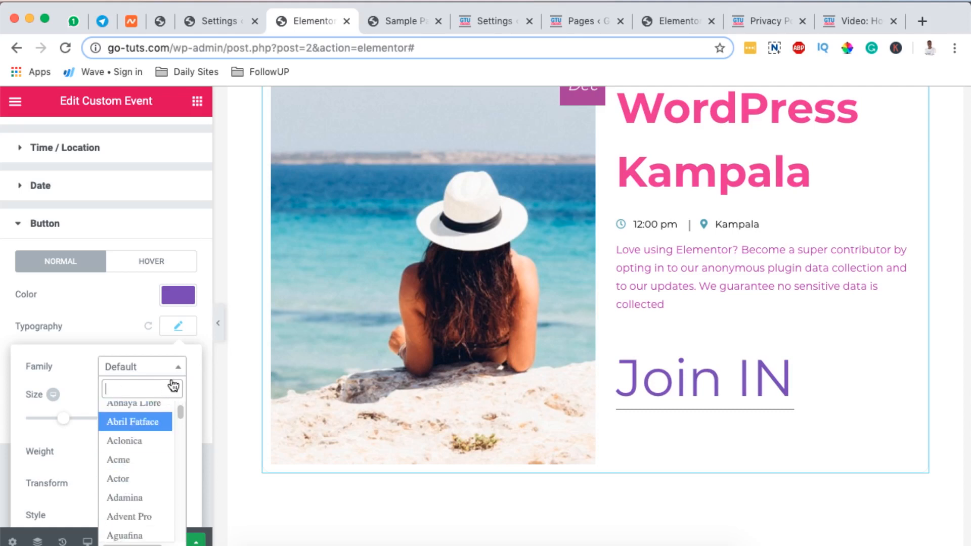
pyautogui.click(183, 331)
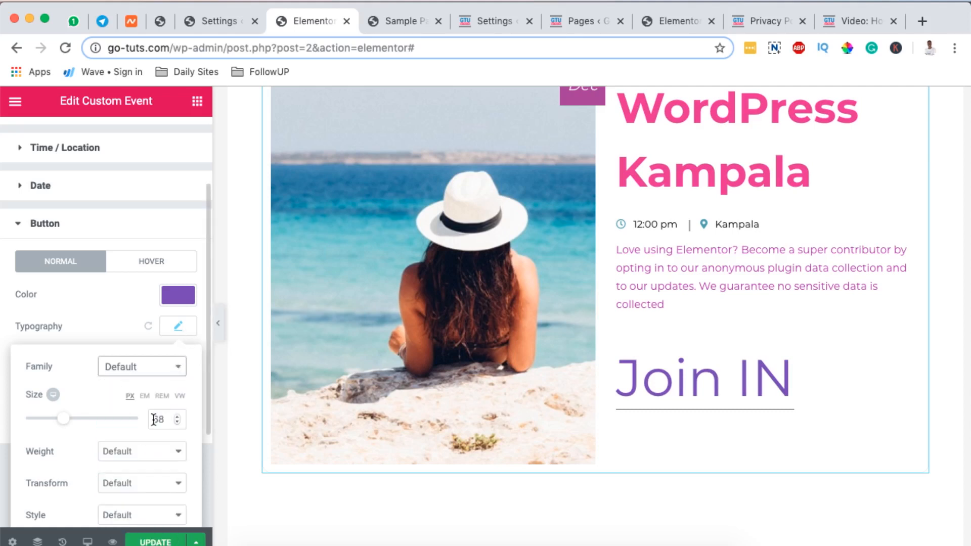
pyautogui.click(178, 325)
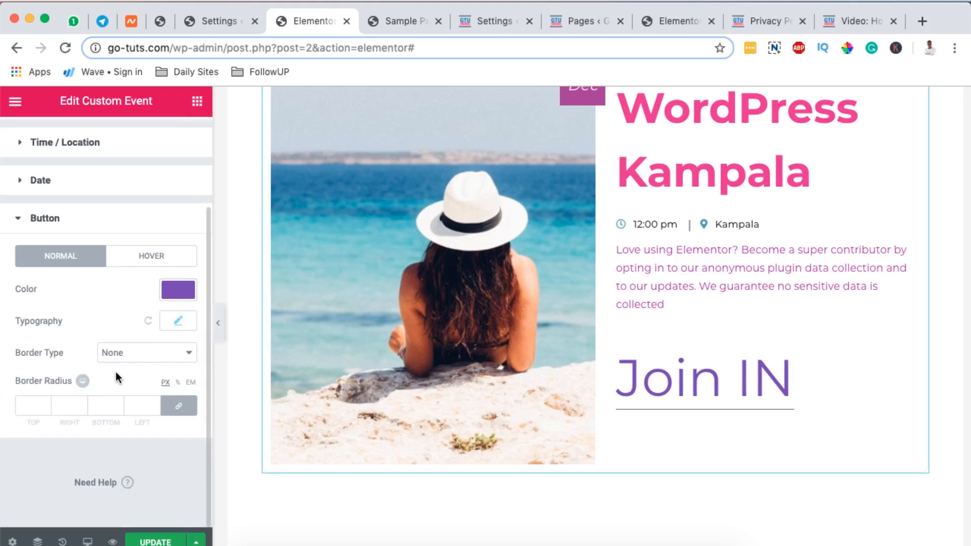
# Set the border type of the "Join IN" button to Solid
pyautogui.click(147, 360)
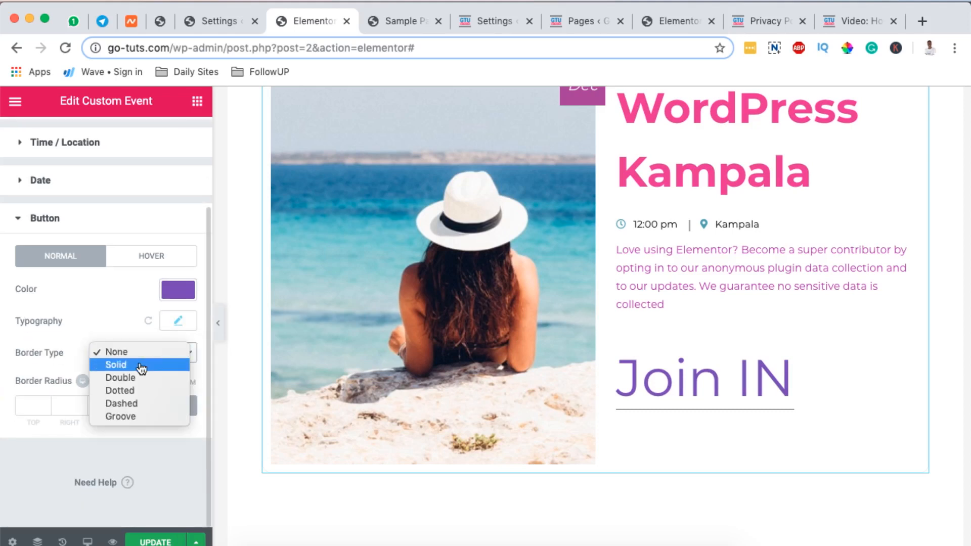
pyautogui.click(143, 365)
pyautogui.scroll(-3, 105, 453)
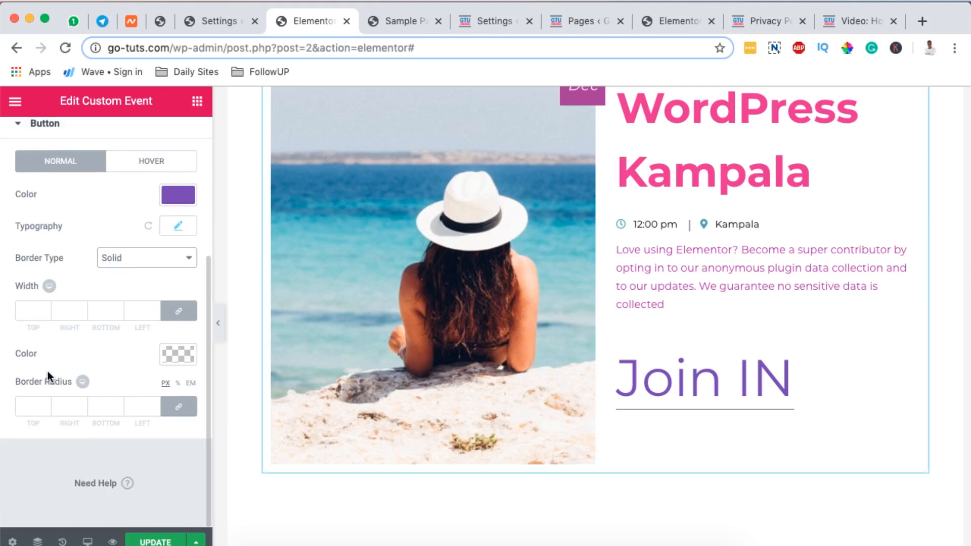
# Set the "Join IN" button's border width to 3 and its border radius to 10 px on all sides
pyautogui.click(35, 313)
pyautogui.write('3')
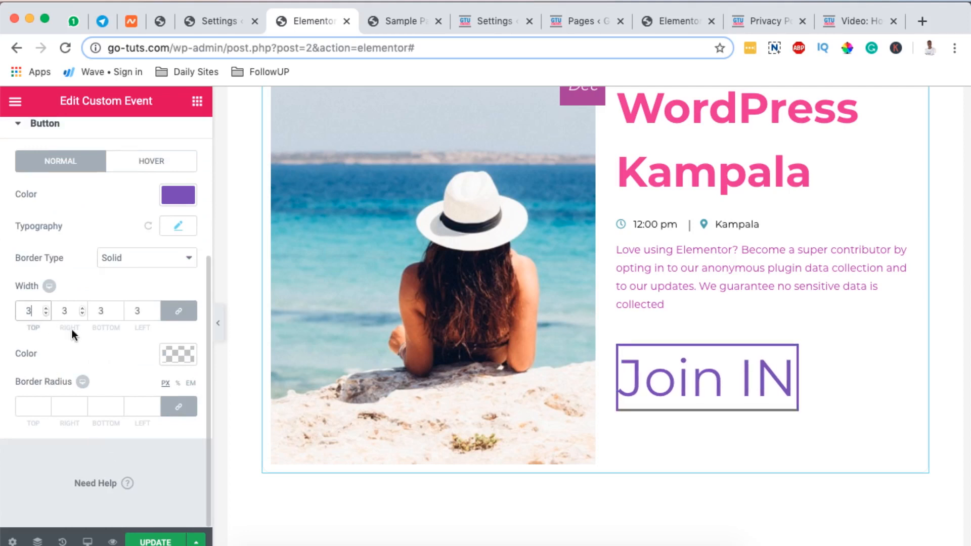
pyautogui.click(36, 409)
pyautogui.write('10')
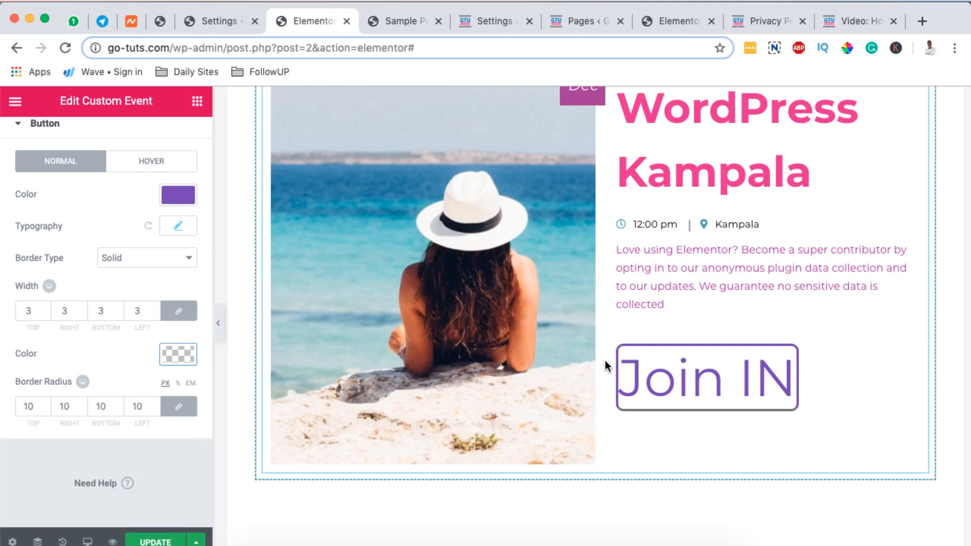
# Try the rose-pink border color #b24075 on the "Join IN" button and compare it with the lower event's button
pyautogui.click(177, 349)
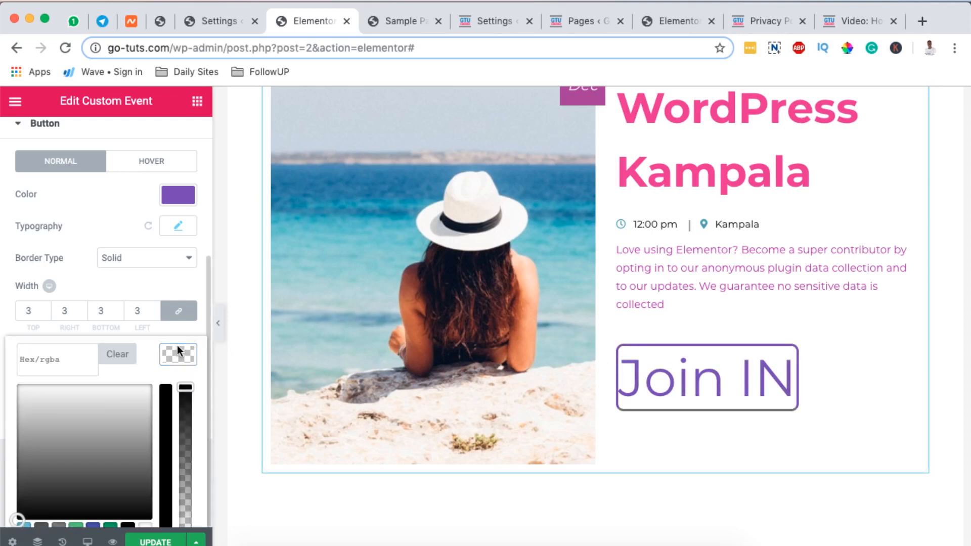
pyautogui.scroll(-1, 104, 438)
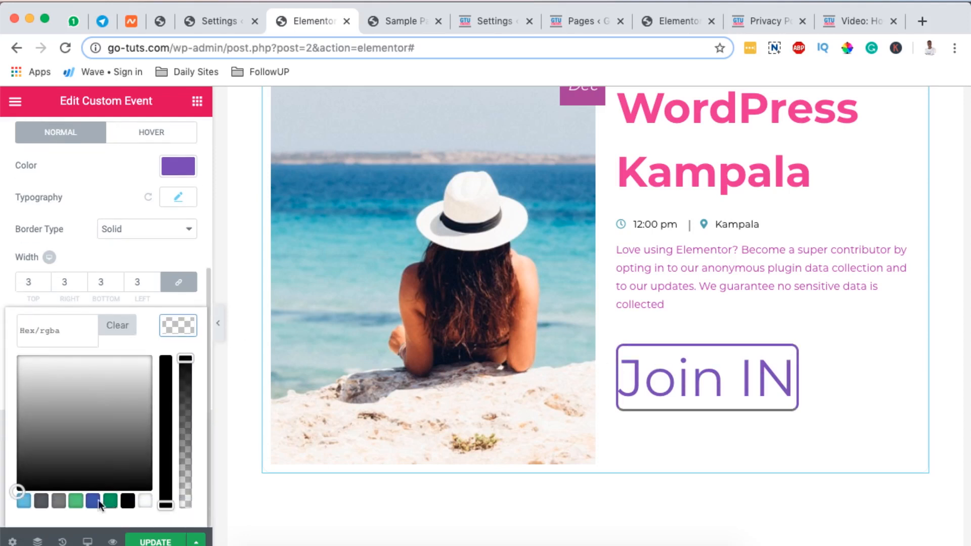
pyautogui.click(94, 500)
pyautogui.moveTo(105, 406); pyautogui.dragTo(148, 402)
pyautogui.scroll(-13, 465, 511)
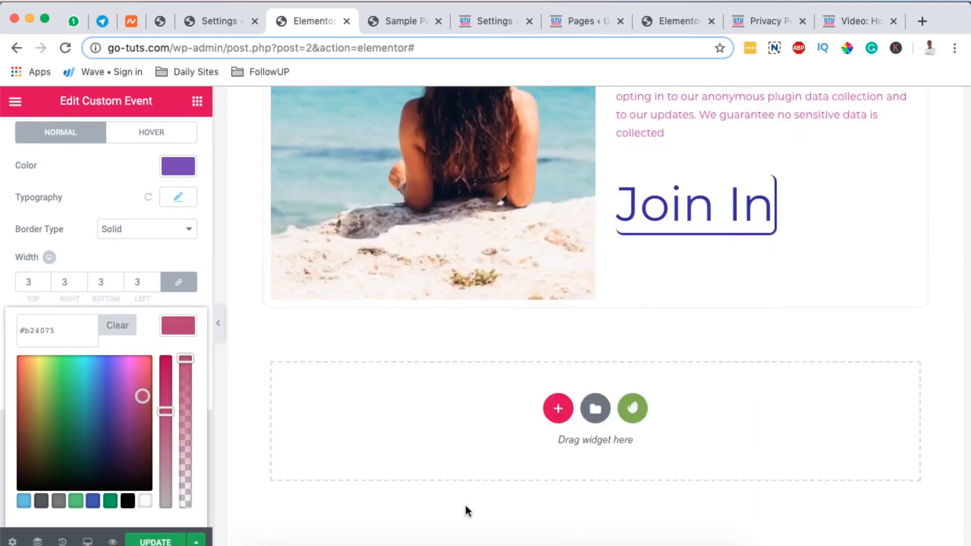
pyautogui.scroll(6, 466, 511)
pyautogui.scroll(-13, 465, 511)
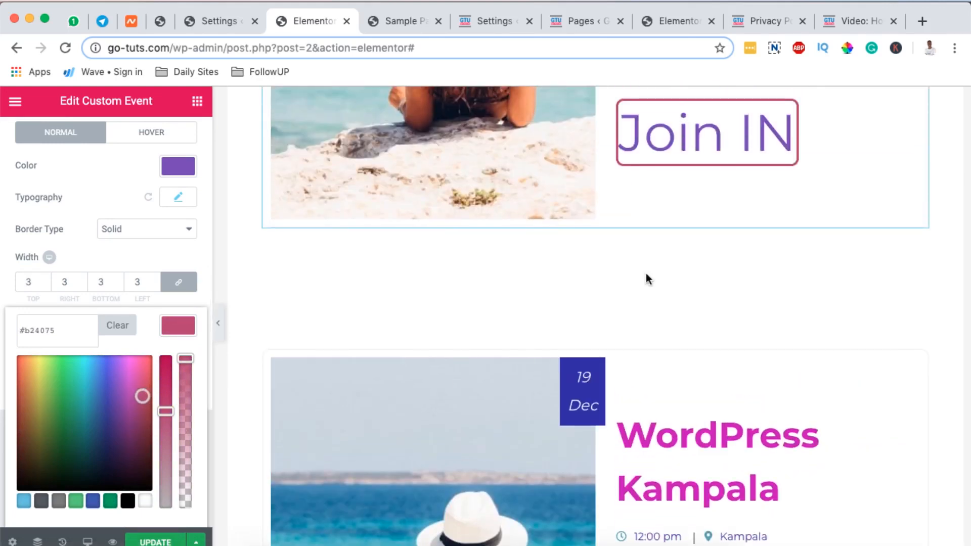
pyautogui.scroll(6, 645, 275)
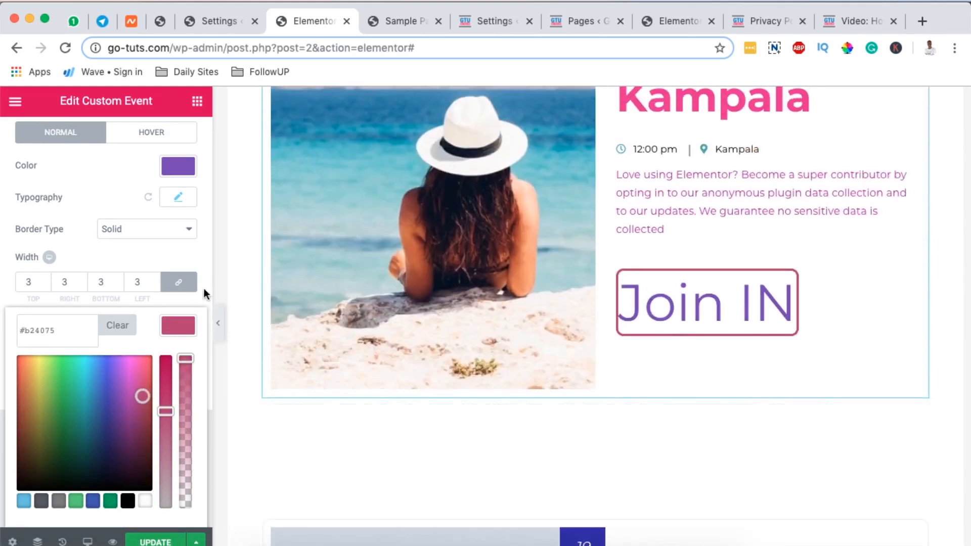
# Copy the "Join IN" button's purple text color code and apply it as the border color
pyautogui.click(176, 162)
pyautogui.click(46, 172)
pyautogui.press('super+c')
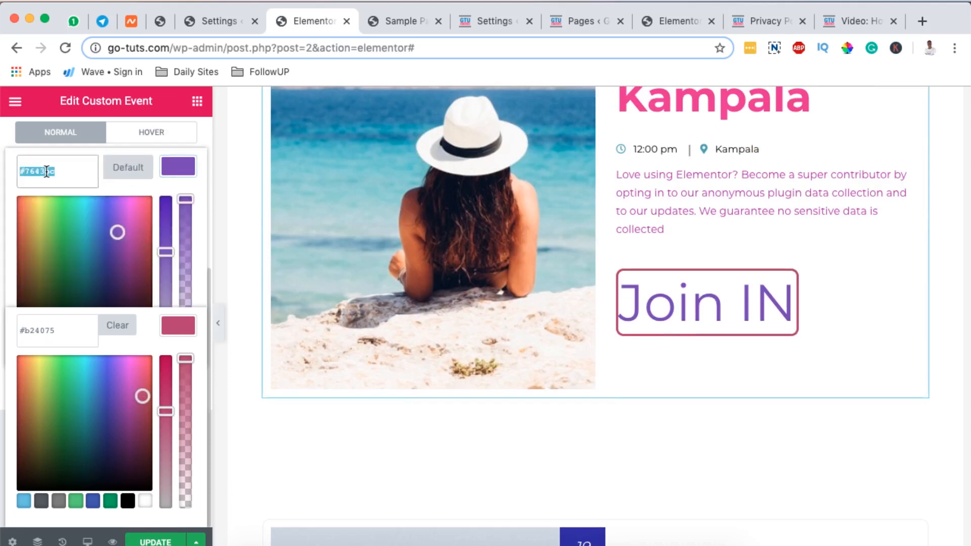
pyautogui.click(178, 165)
pyautogui.click(177, 328)
pyautogui.click(171, 332)
pyautogui.click(56, 332)
pyautogui.press('super+v')
pyautogui.click(174, 323)
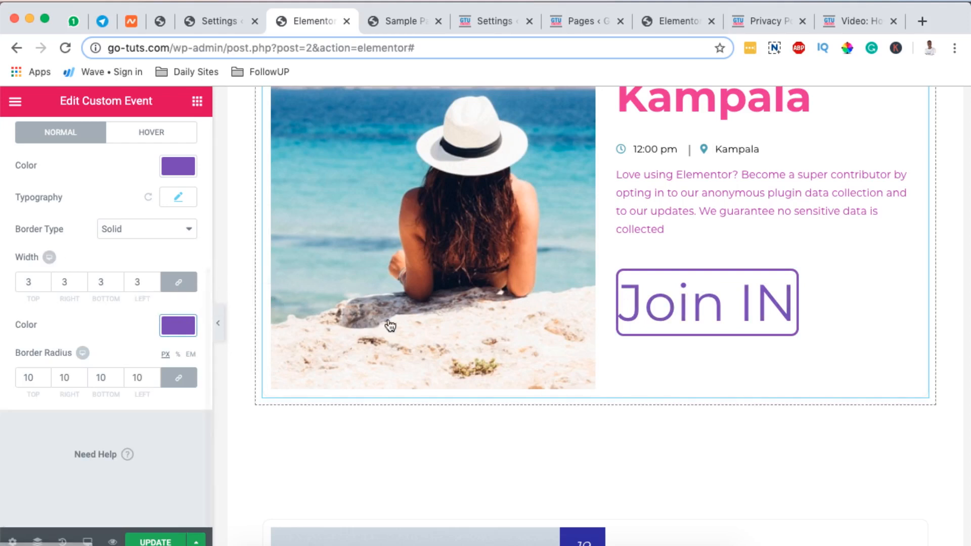
# Unlink the "Join IN" button's border widths and set the top and left widths to 0
pyautogui.scroll(-8, 506, 374)
pyautogui.scroll(6, 607, 424)
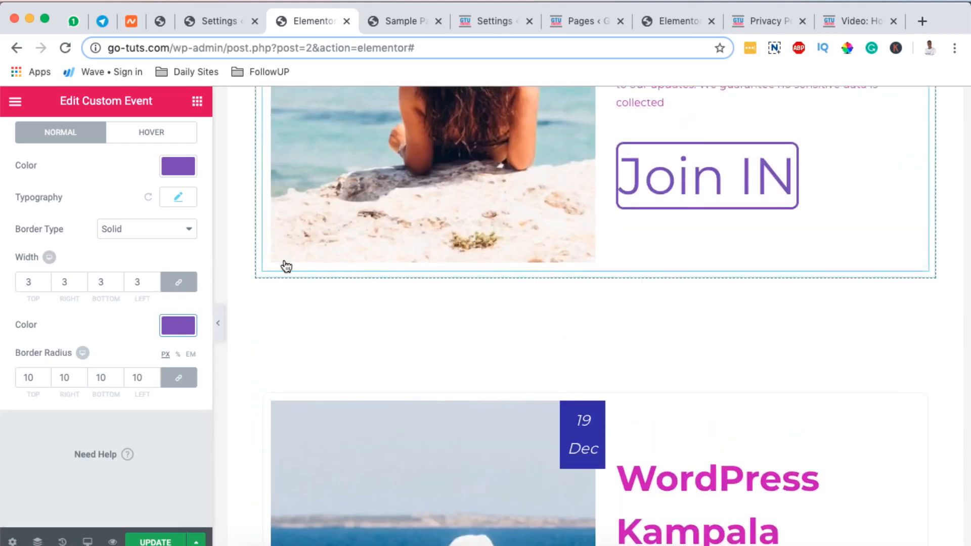
pyautogui.scroll(1, 156, 277)
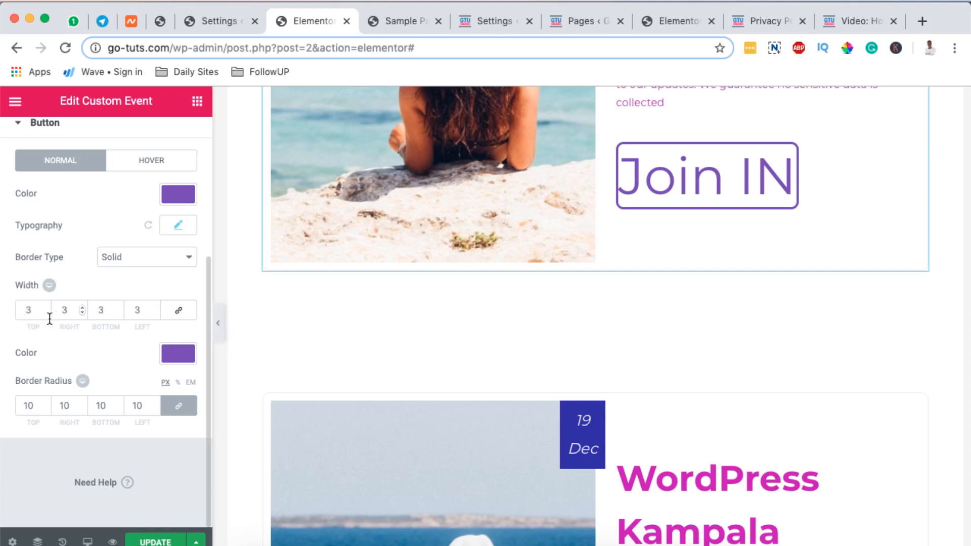
pyautogui.moveTo(30, 313); pyautogui.dragTo(4, 314)
pyautogui.write('0')
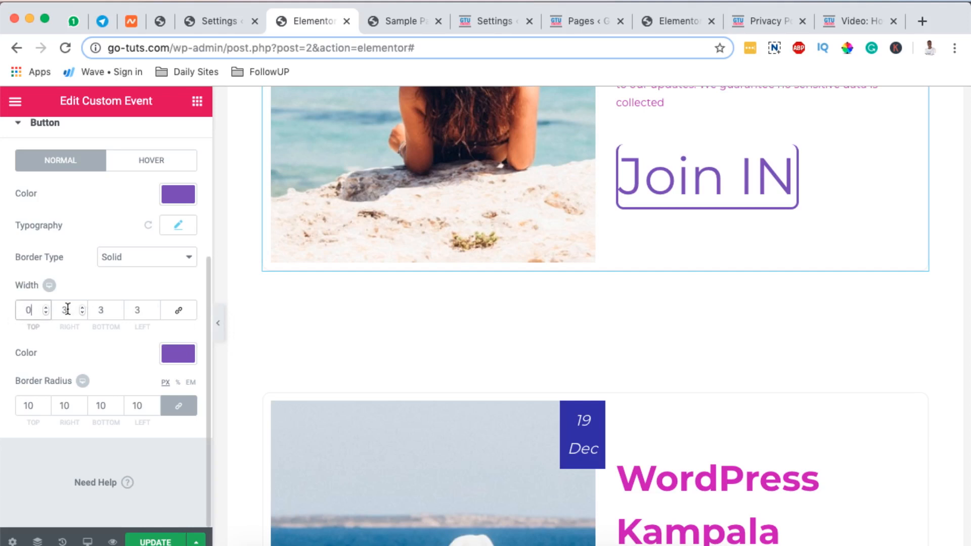
pyautogui.doubleClick(147, 313)
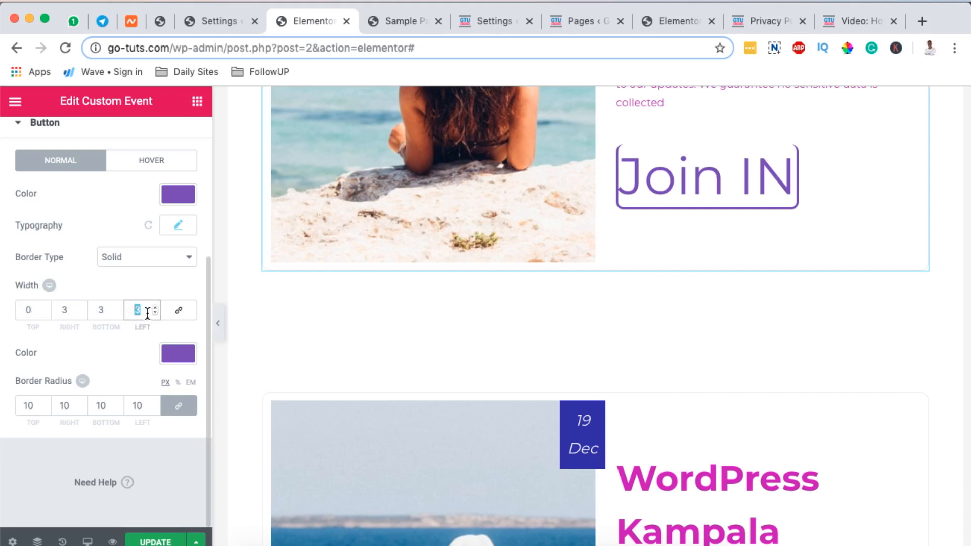
pyautogui.write('0')
pyautogui.scroll(-5, 543, 317)
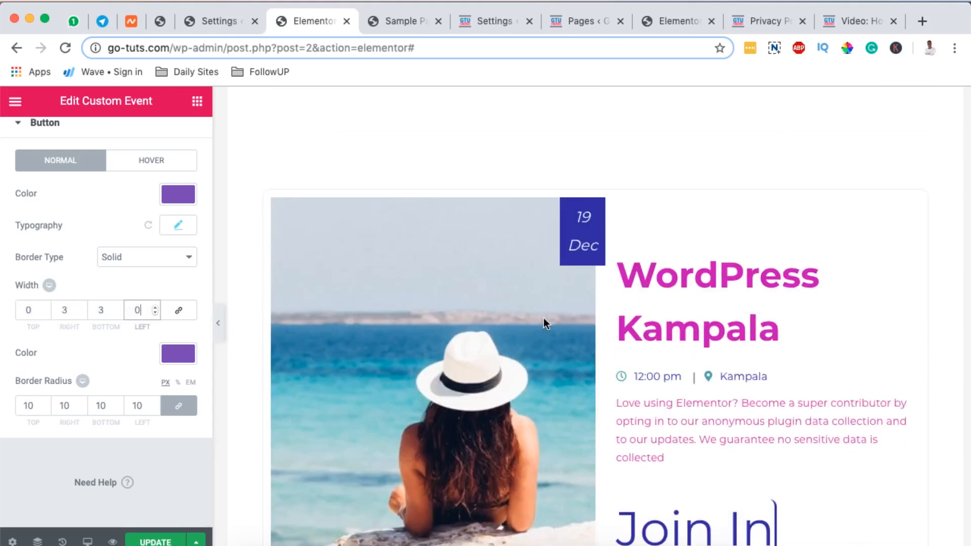
pyautogui.scroll(-5, 717, 473)
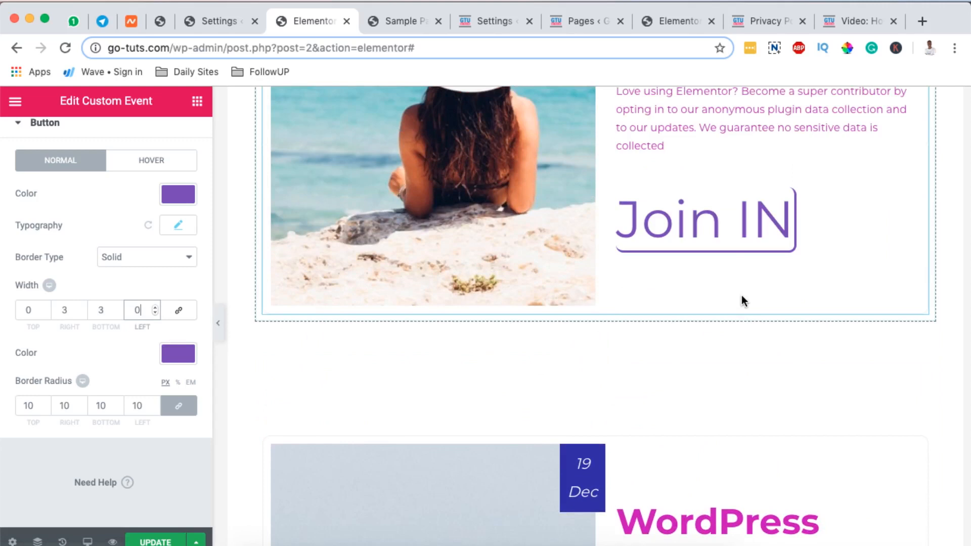
pyautogui.scroll(4, 736, 258)
pyautogui.scroll(4, 136, 224)
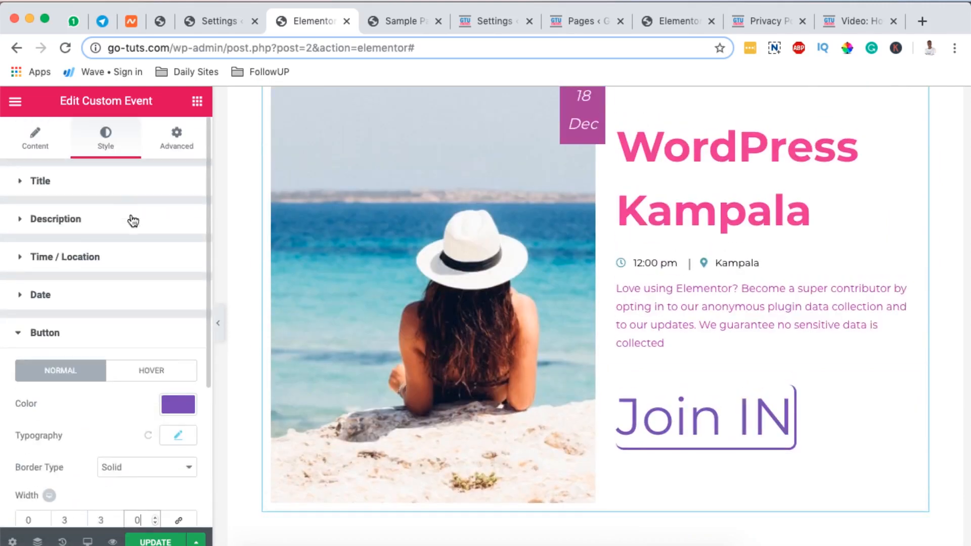
# Look through the event widget's advanced settings and review both styled events on the page
pyautogui.click(172, 146)
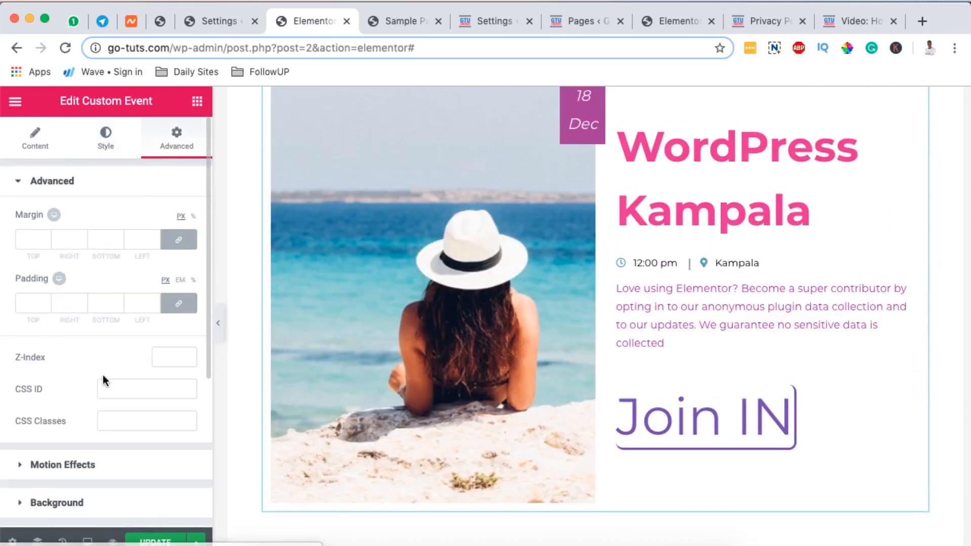
pyautogui.scroll(-4, 102, 375)
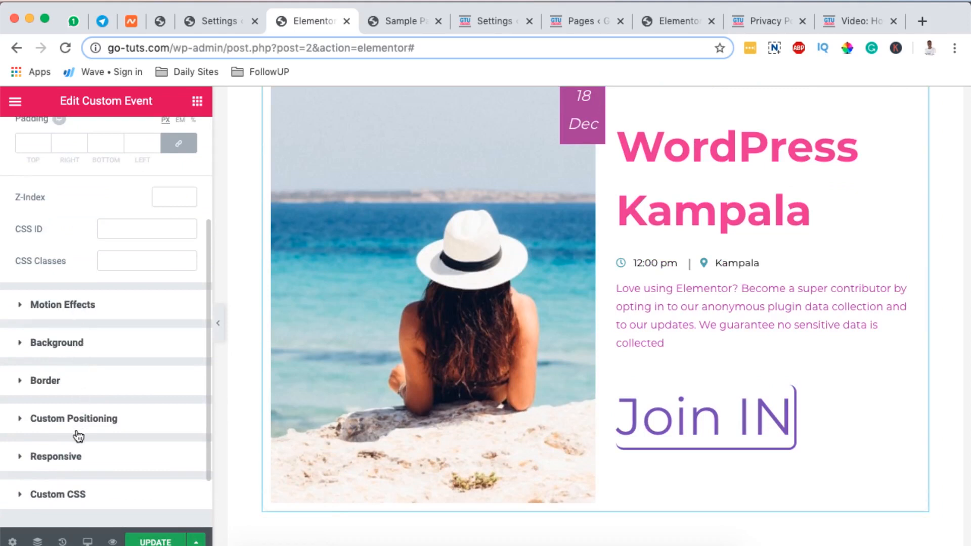
pyautogui.scroll(-2, 78, 433)
pyautogui.scroll(5, 78, 431)
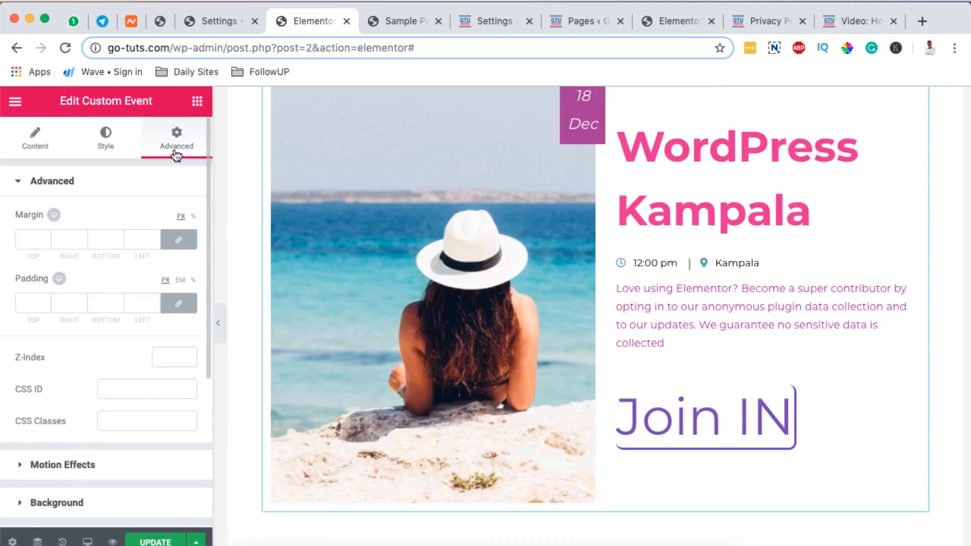
pyautogui.click(107, 136)
pyautogui.click(792, 274)
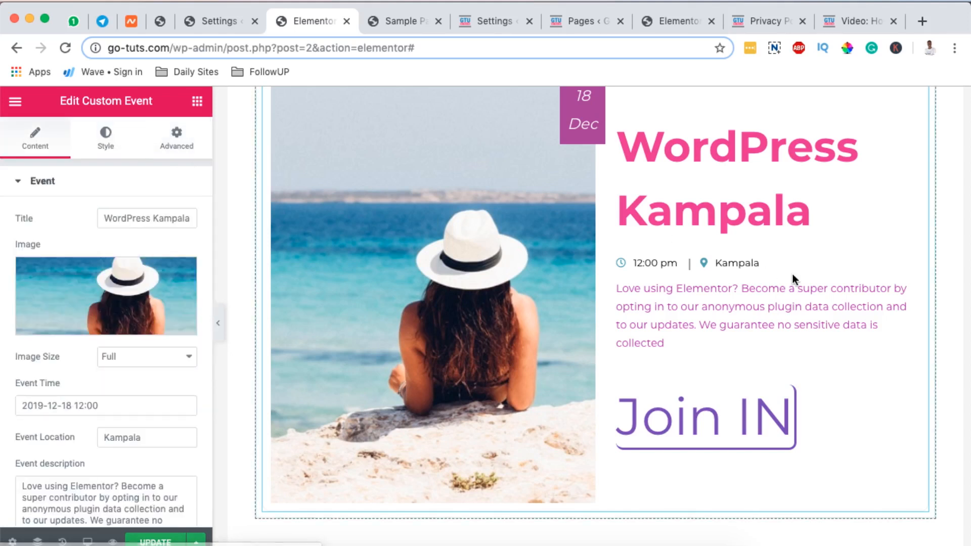
pyautogui.scroll(-3, 596, 303)
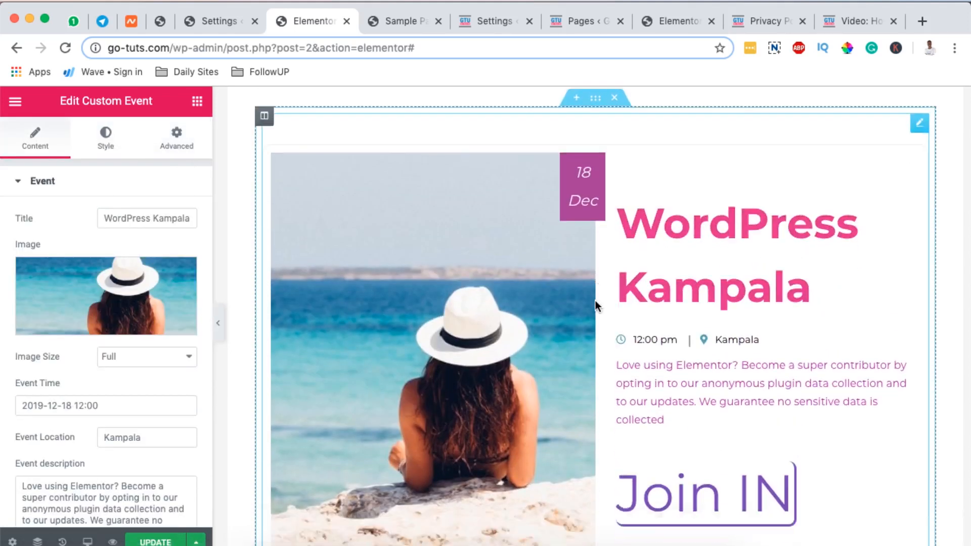
pyautogui.scroll(-5, 596, 300)
pyautogui.scroll(2, 596, 300)
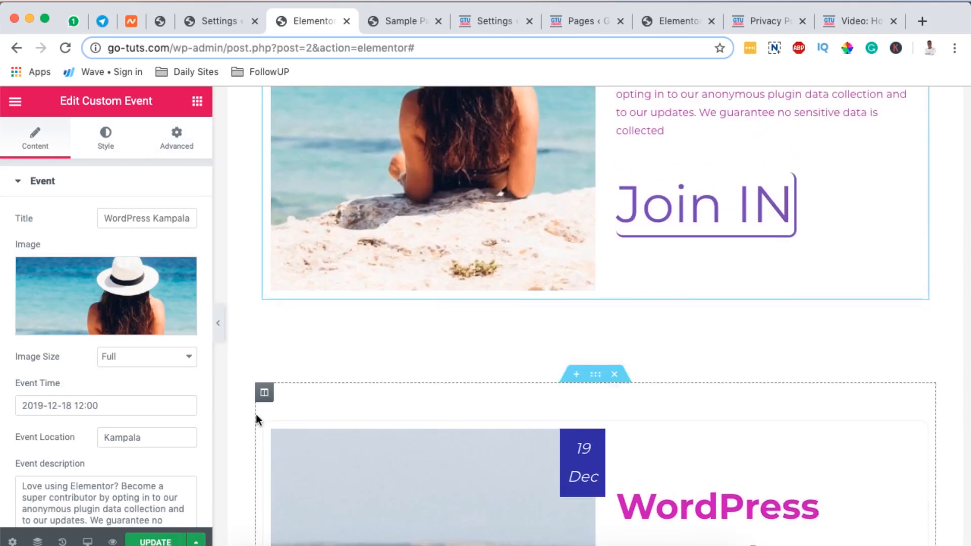
# Update the page and check the already open live Sample Page before returning to the editor
pyautogui.click(163, 541)
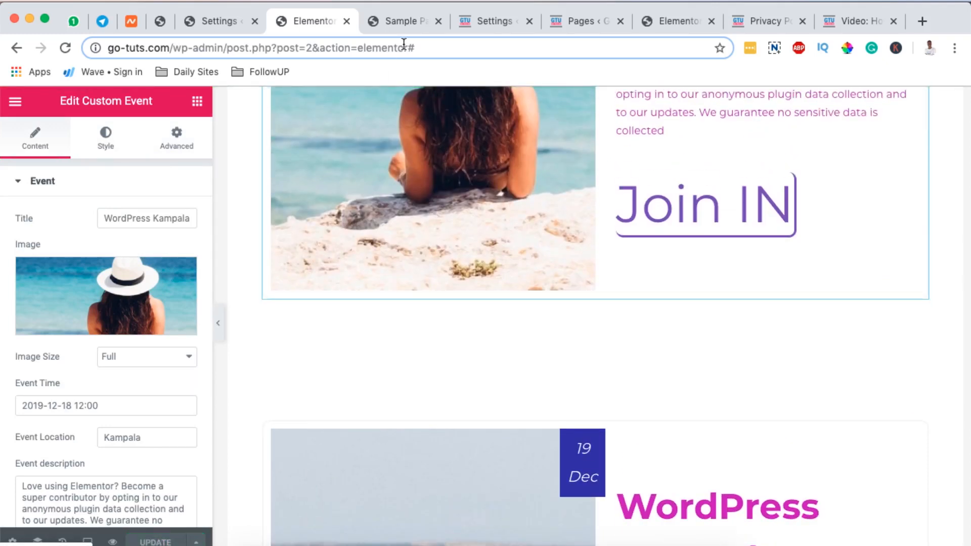
pyautogui.click(399, 19)
pyautogui.scroll(5, 477, 296)
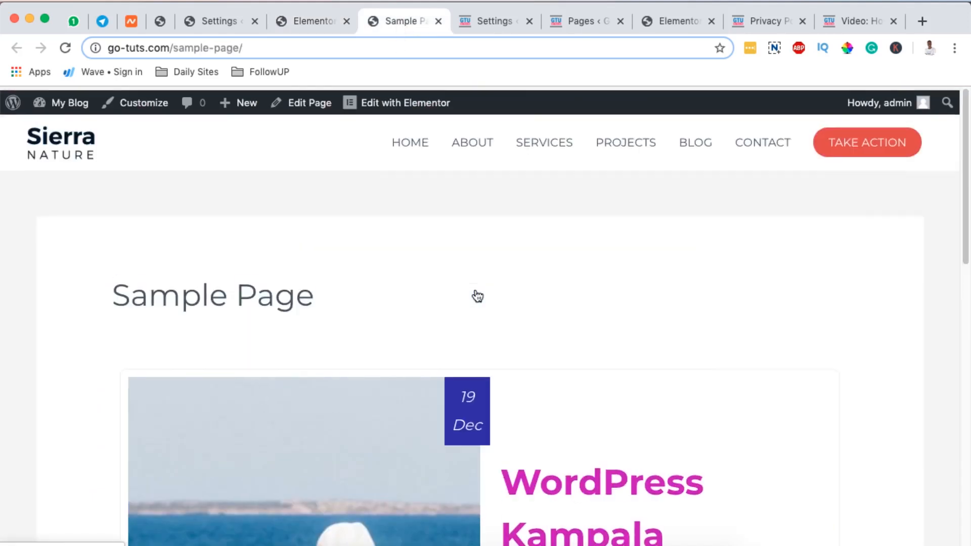
pyautogui.scroll(-8, 477, 296)
pyautogui.scroll(2, 477, 297)
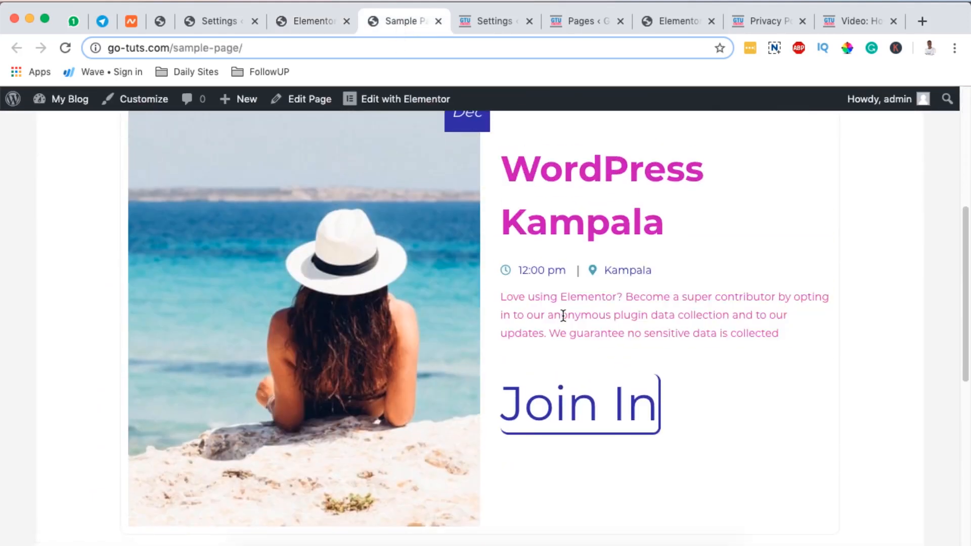
pyautogui.scroll(6, 556, 308)
pyautogui.click(321, 17)
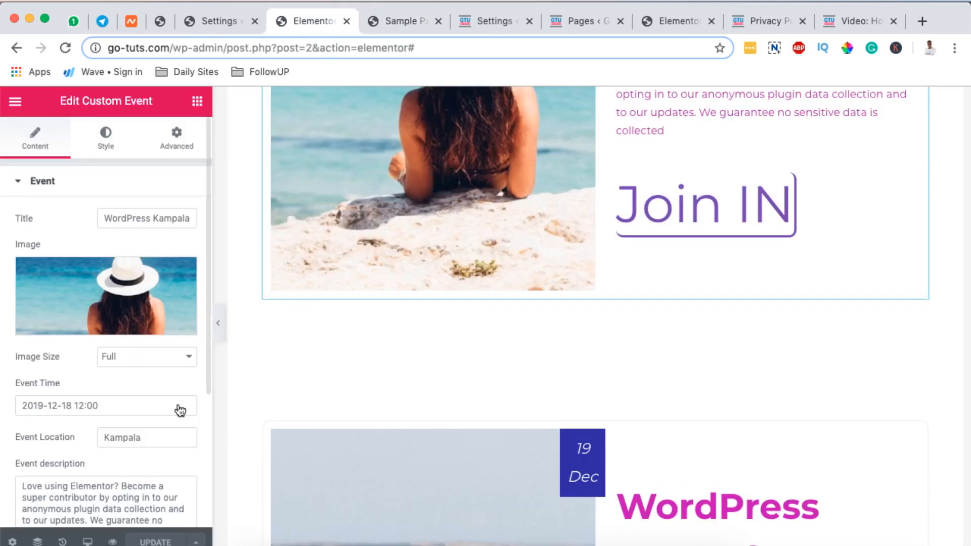
# Open a preview of the page and examine both WordPress Kampala event listings
pyautogui.click(112, 538)
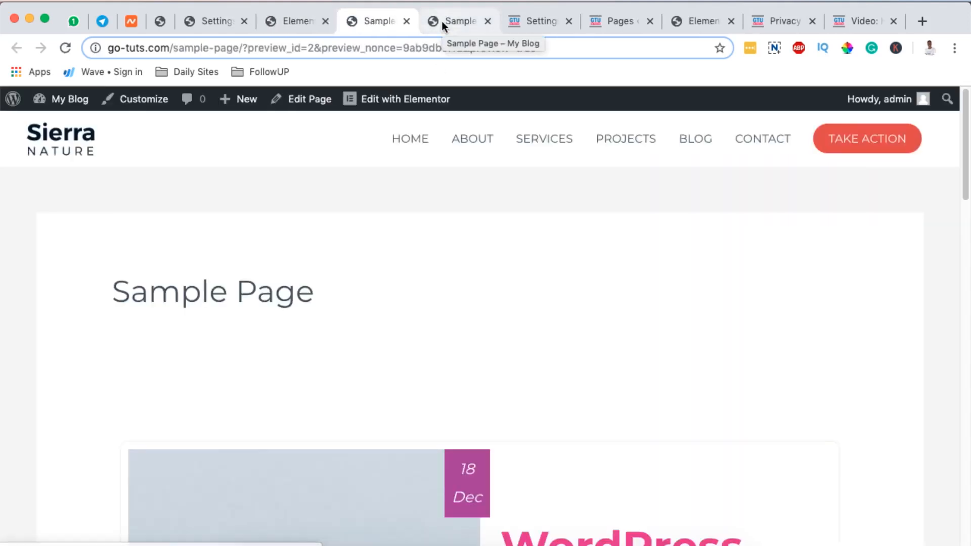
pyautogui.scroll(-10, 332, 209)
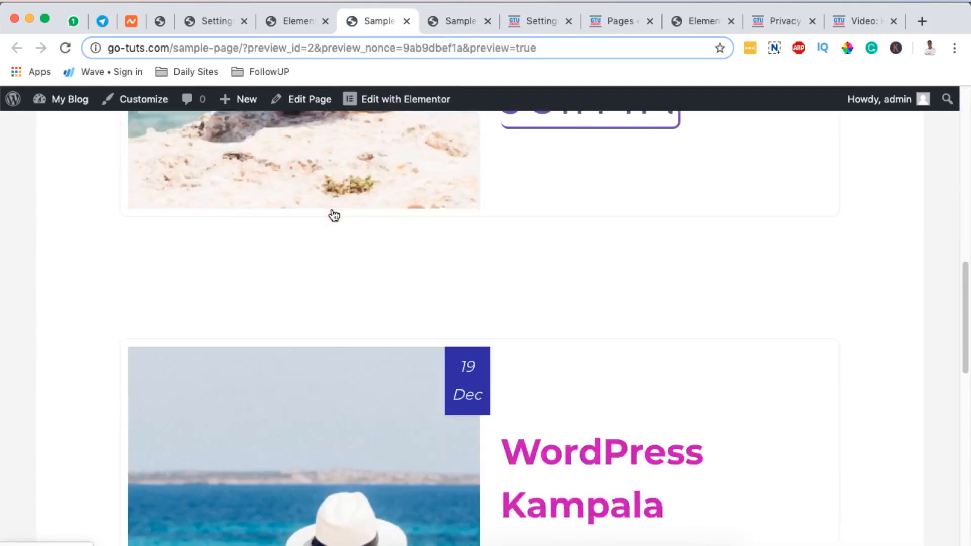
pyautogui.scroll(-6, 333, 214)
pyautogui.scroll(15, 333, 214)
pyautogui.scroll(-4, 332, 211)
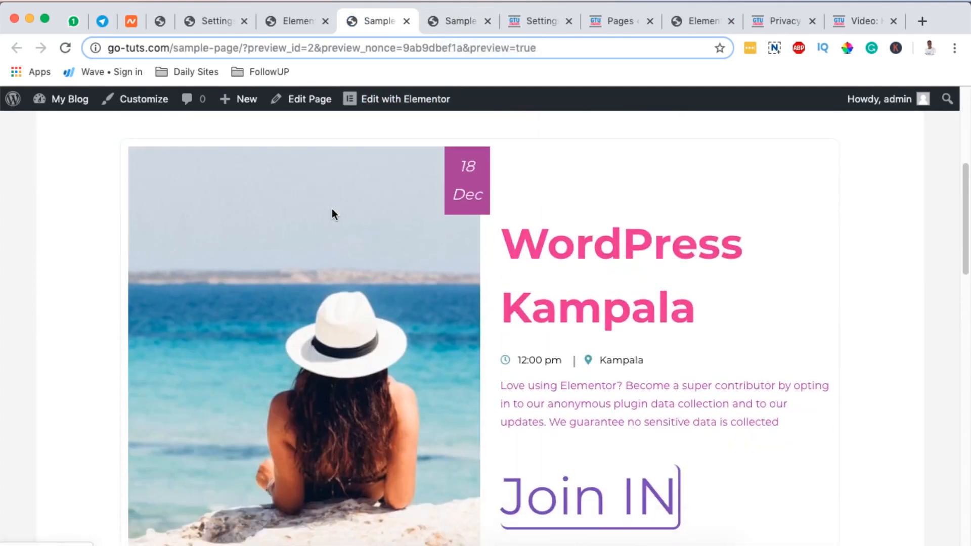
pyautogui.scroll(-15, 332, 211)
pyautogui.scroll(3, 333, 214)
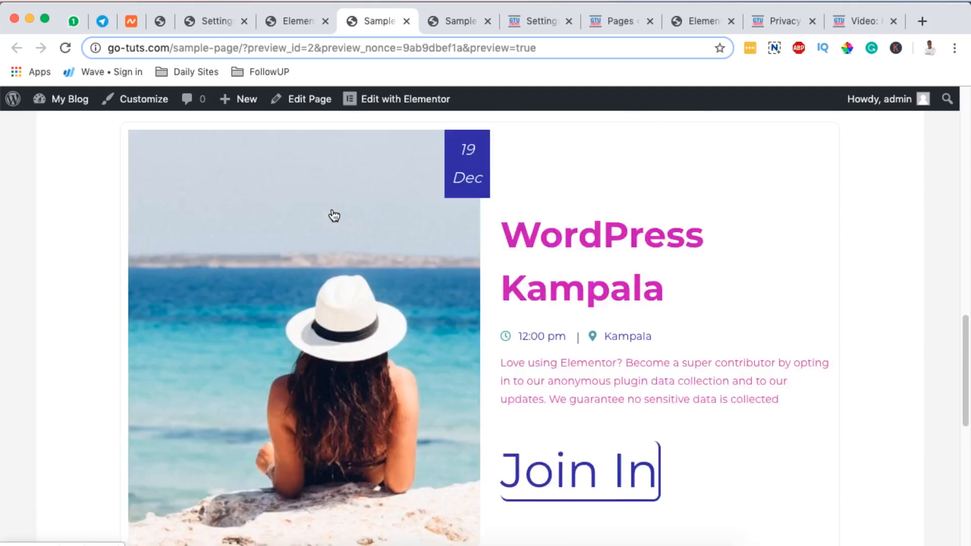
pyautogui.scroll(12, 333, 216)
pyautogui.scroll(-5, 334, 216)
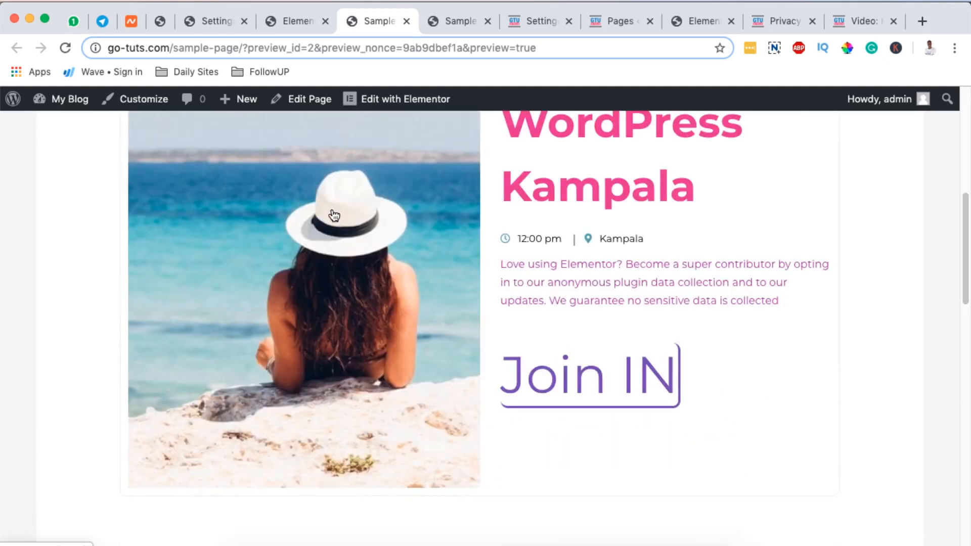
pyautogui.scroll(4, 333, 216)
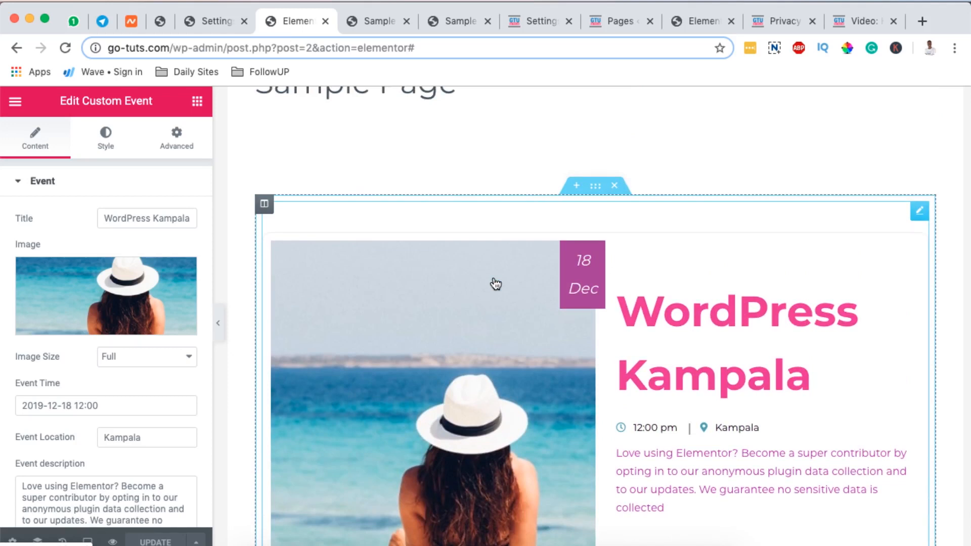
# Review the 18 Dec event in the editor and return to the page preview
pyautogui.scroll(-5, 495, 283)
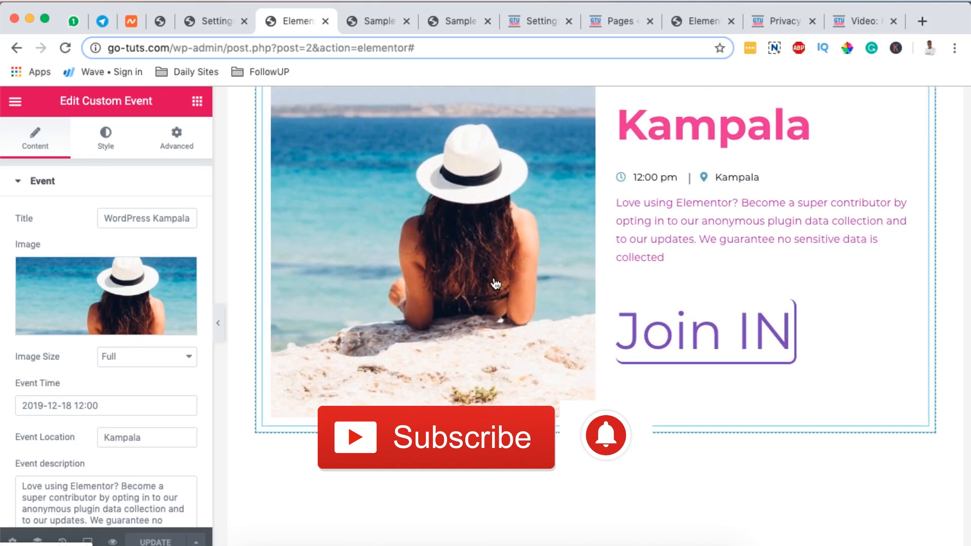
pyautogui.scroll(5, 495, 283)
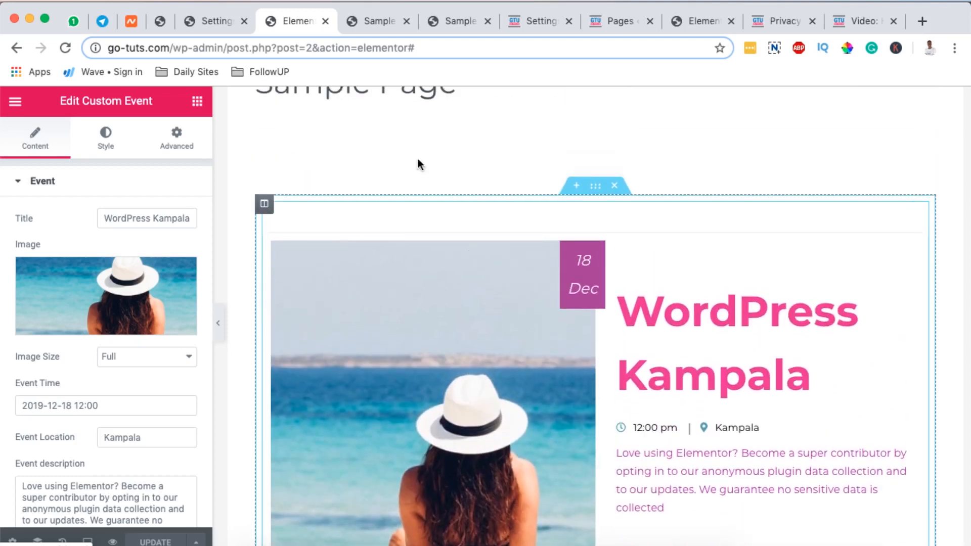
pyautogui.click(378, 21)
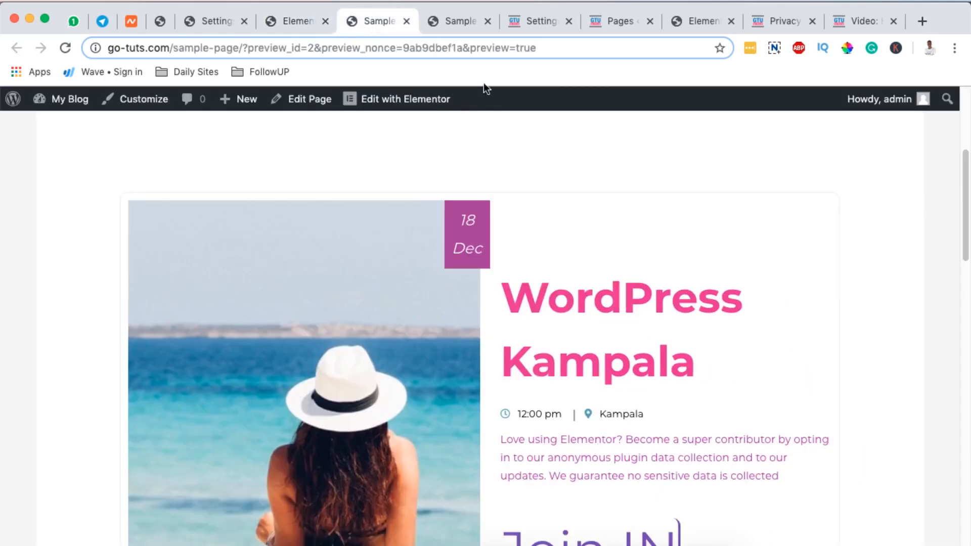